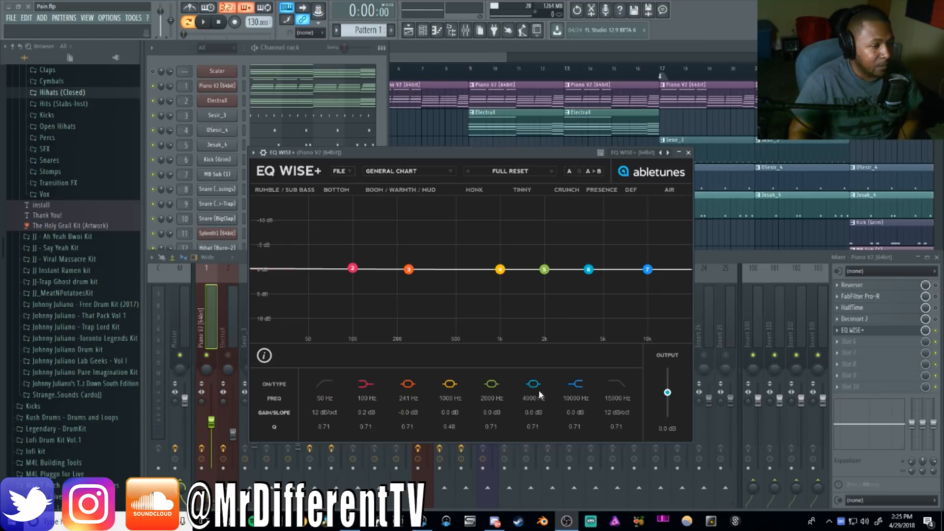
Toggle the 50 Hz low cut filter on and off to demonstrate it, leaving it disabled.
click(328, 380)
click(328, 380)
click(328, 380)
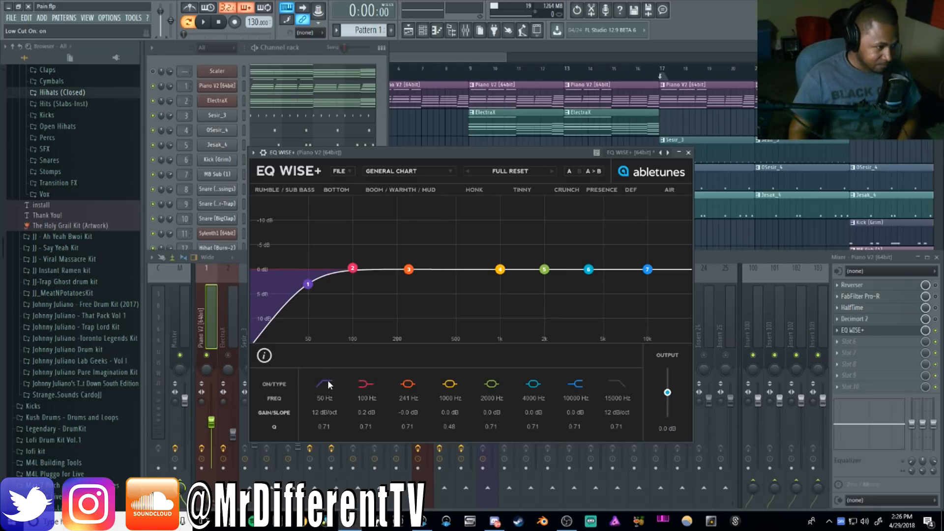
click(327, 380)
click(328, 380)
click(327, 379)
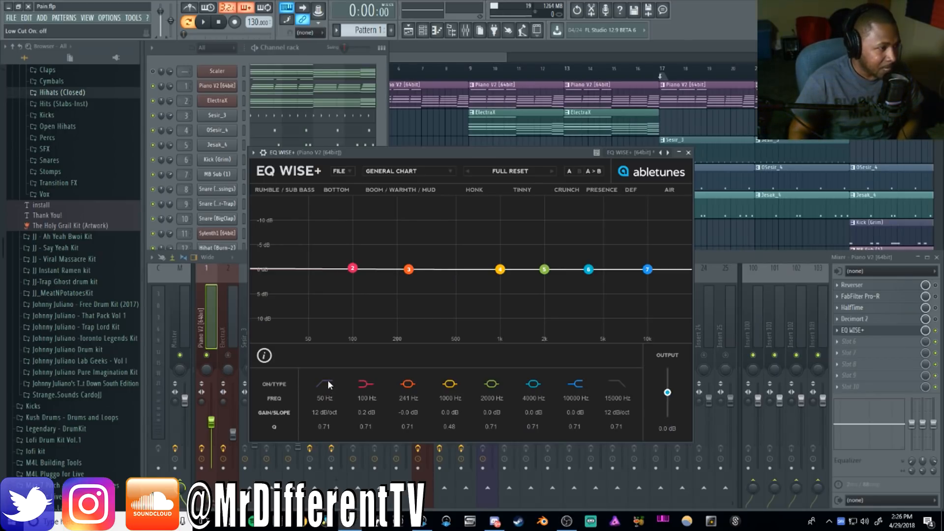
Toggle the 15000 Hz high cut filter and the 50 Hz low cut filter, leaving both disabled.
click(618, 383)
click(618, 383)
click(618, 383)
click(618, 382)
click(617, 383)
click(621, 383)
click(622, 383)
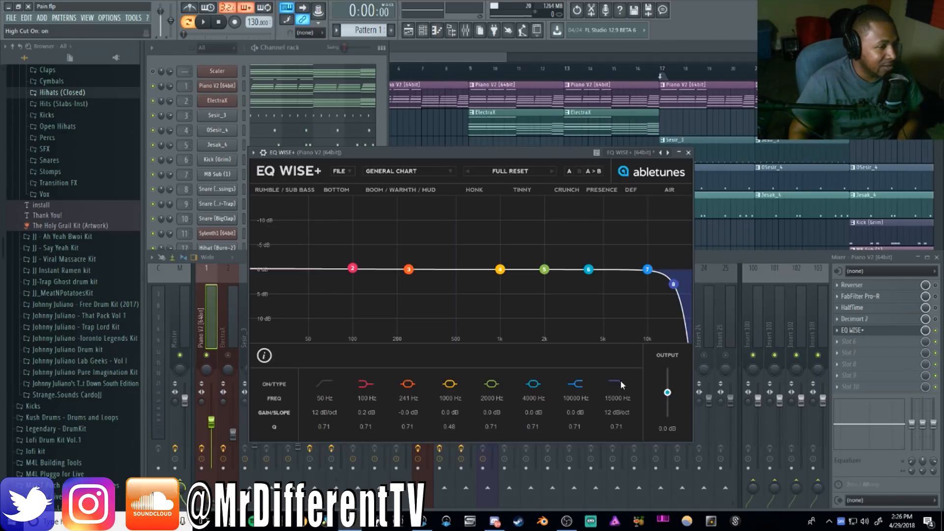
click(621, 384)
click(320, 385)
click(321, 385)
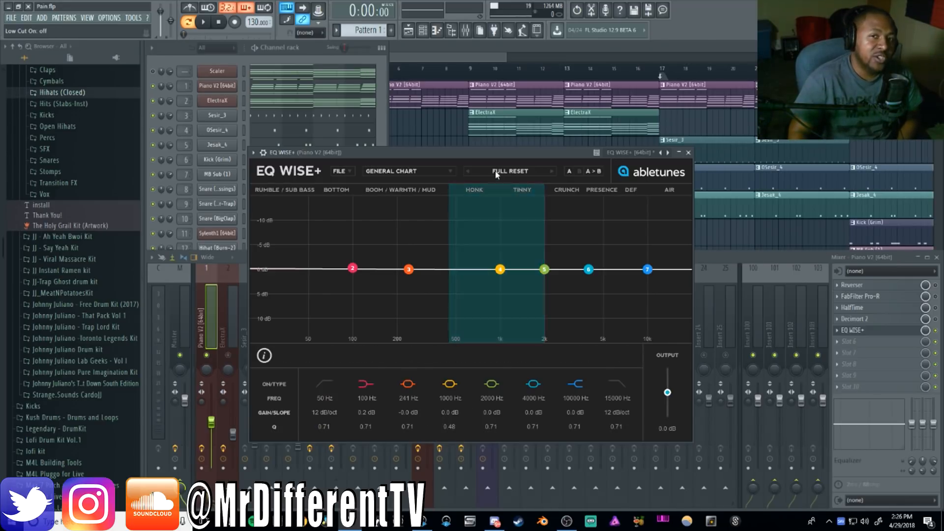
Try out the gain and Q of the 1000 Hz band, and set its gain back to 0 dB.
drag(450, 410, 447, 412)
double_click(448, 413)
text(0)
key(Return)
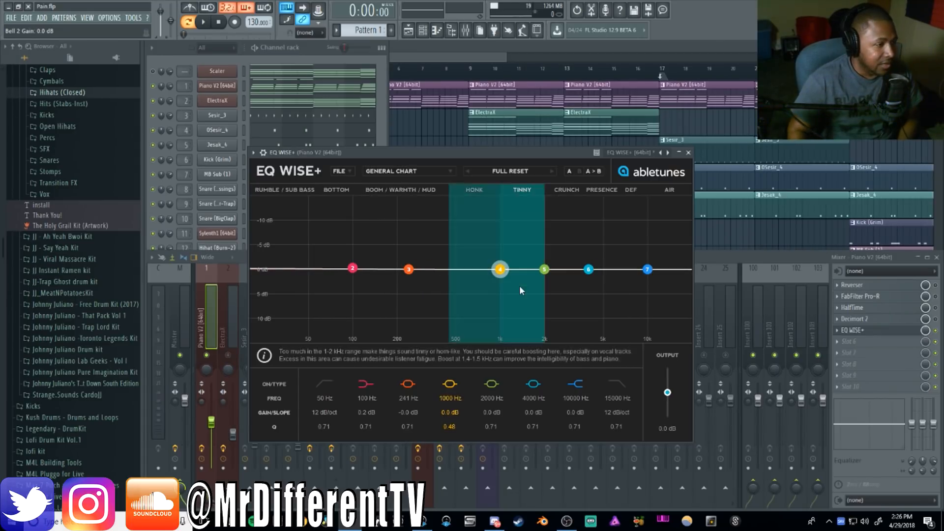
mouse_move(447, 415)
mouse_down()
mouse_move(449, 397)
mouse_move(448, 455)
mouse_move(447, 402)
mouse_move(447, 452)
mouse_move(449, 423)
mouse_up()
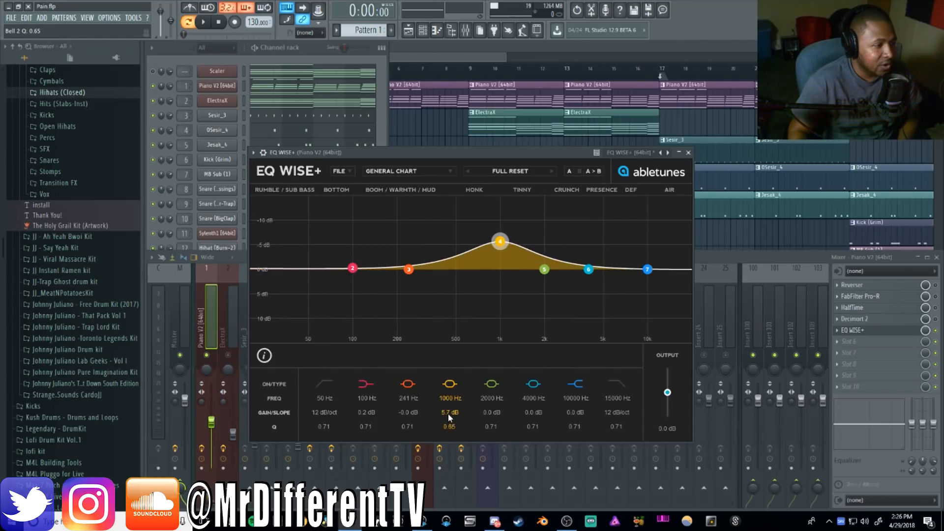
text(0)
key(Return)
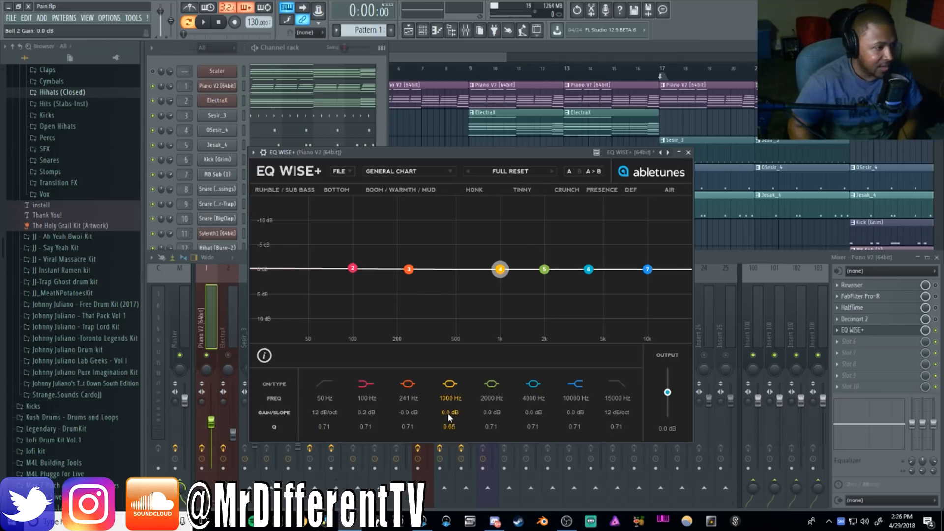
Set the Q of the 1000 Hz band to 0.71.
double_click(444, 428)
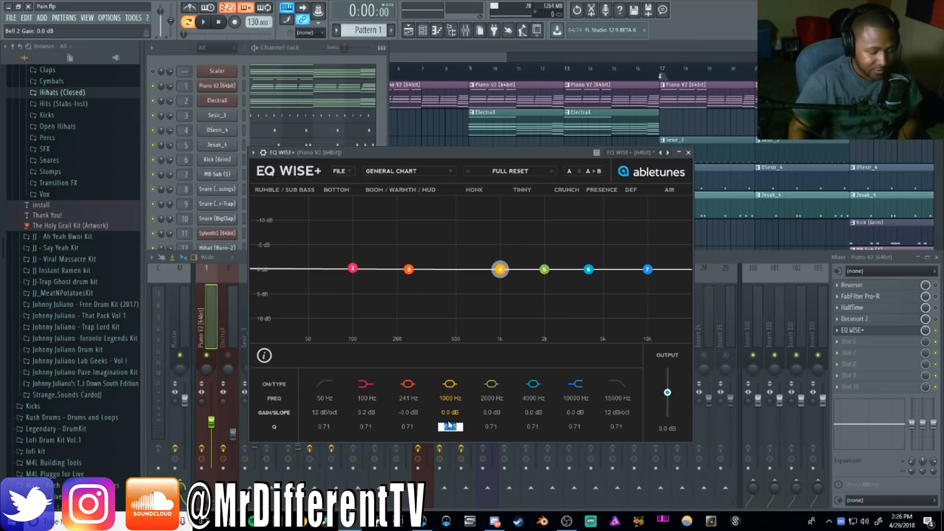
text(0.71)
key(Return)
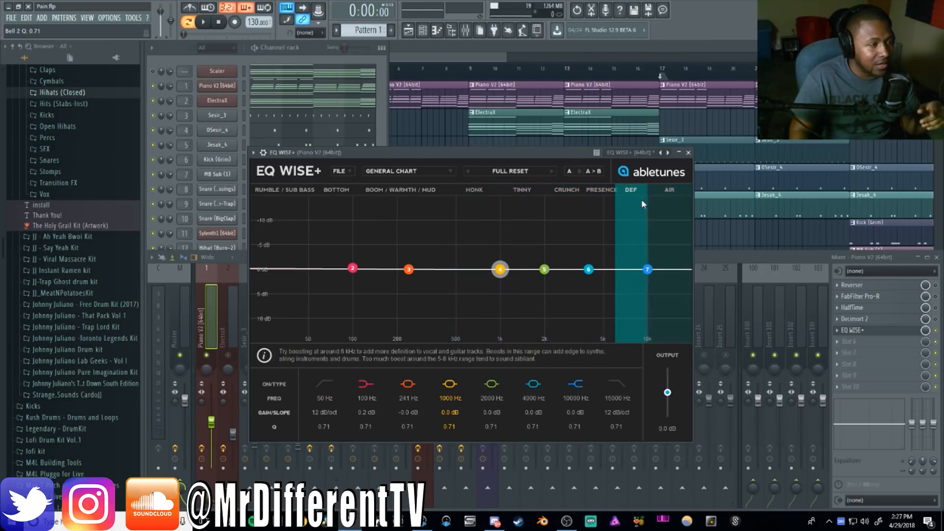
Move band 4 to 740 Hz at -0.5 dB, and restore the EQ with the Full Reset preset.
drag(501, 279, 482, 271)
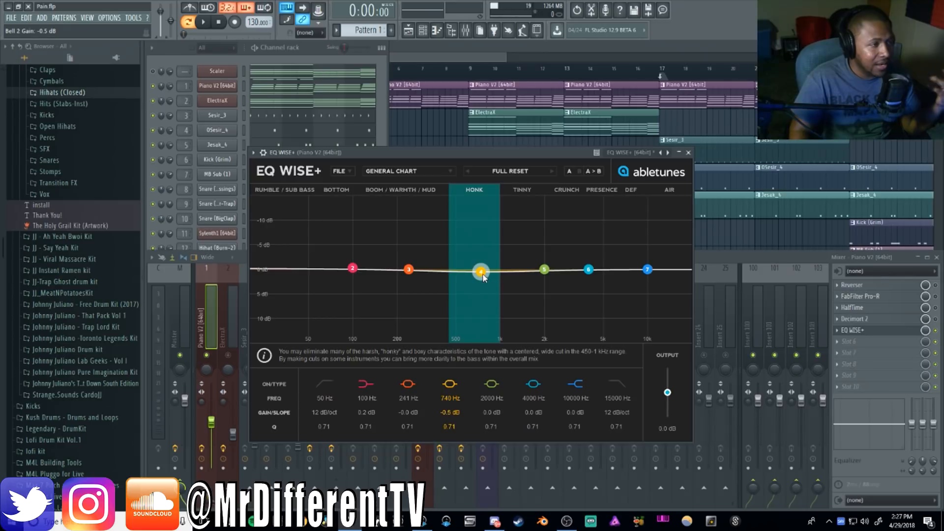
click(507, 172)
click(487, 61)
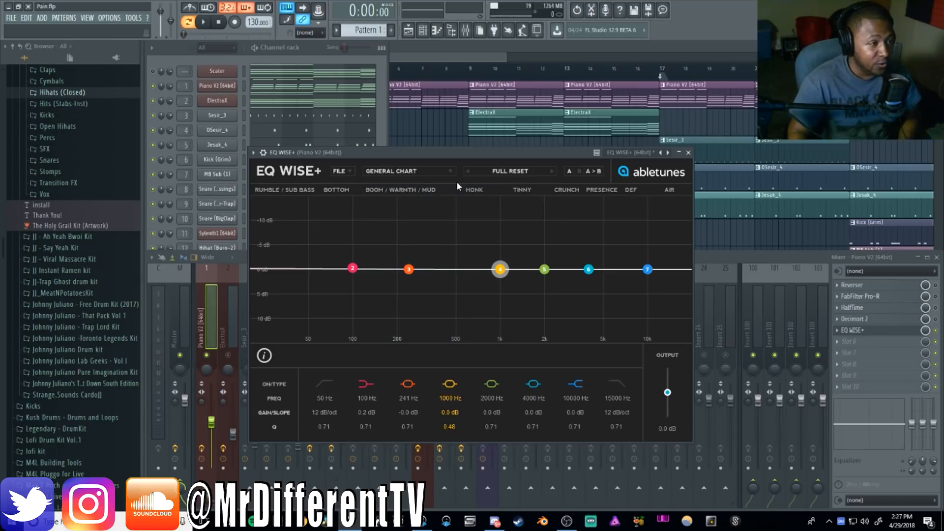
Browse the available instrument categories for the frequency chart, keeping the General chart.
click(394, 173)
mouse_move(396, 196)
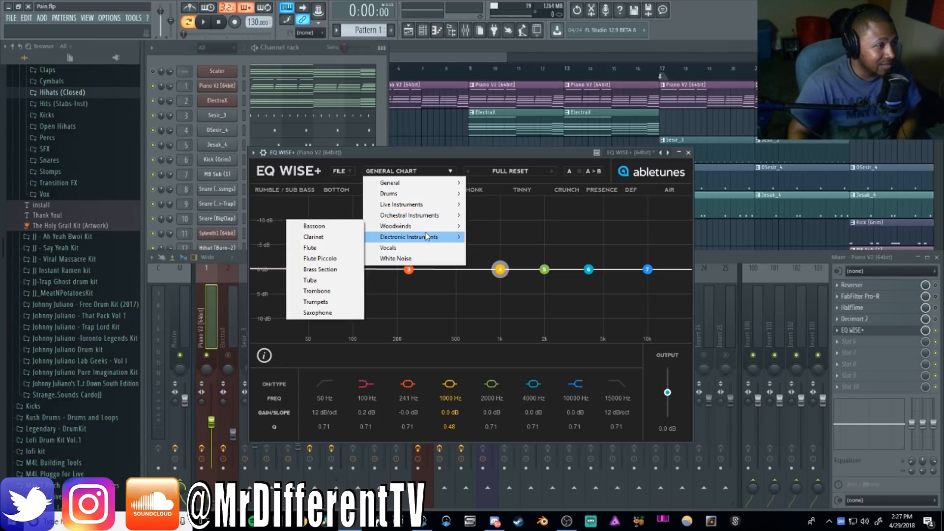
mouse_move(427, 236)
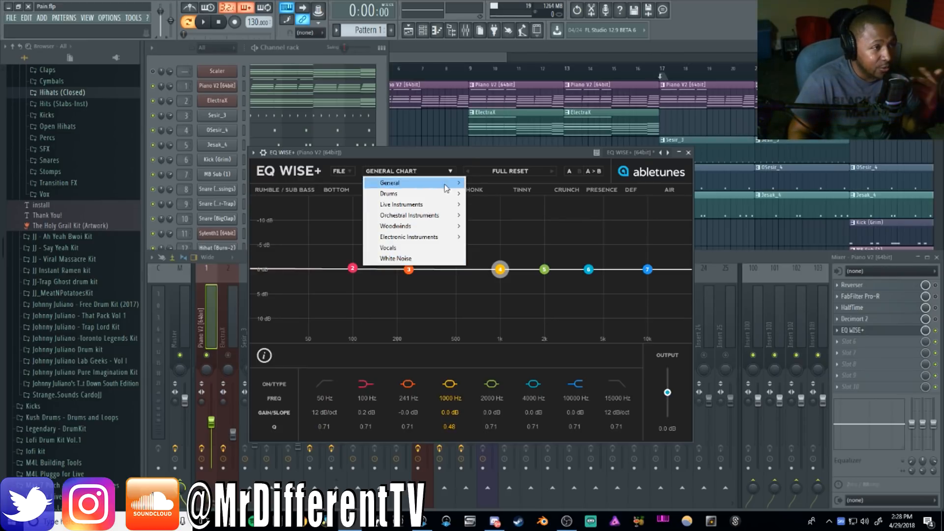
click(470, 159)
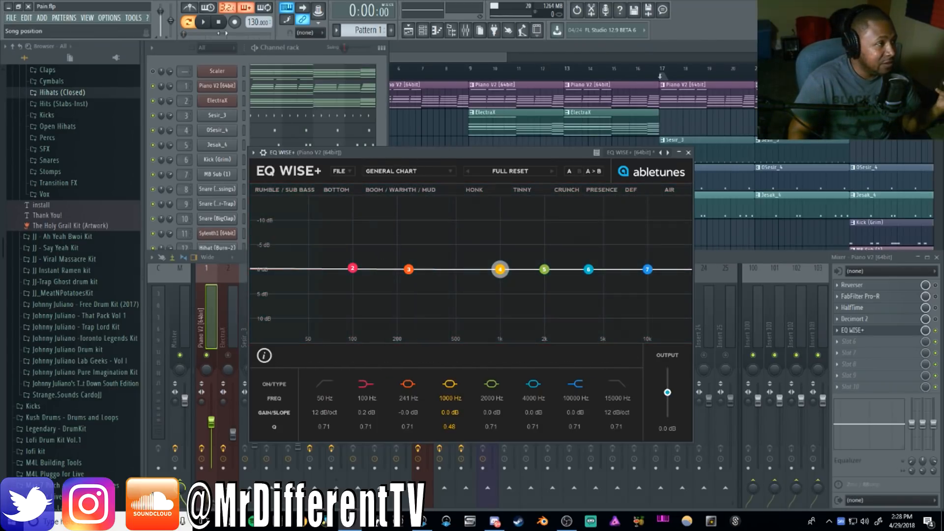
Play the pattern briefly and switch the frequency chart to Piano from the live instruments.
click(210, 30)
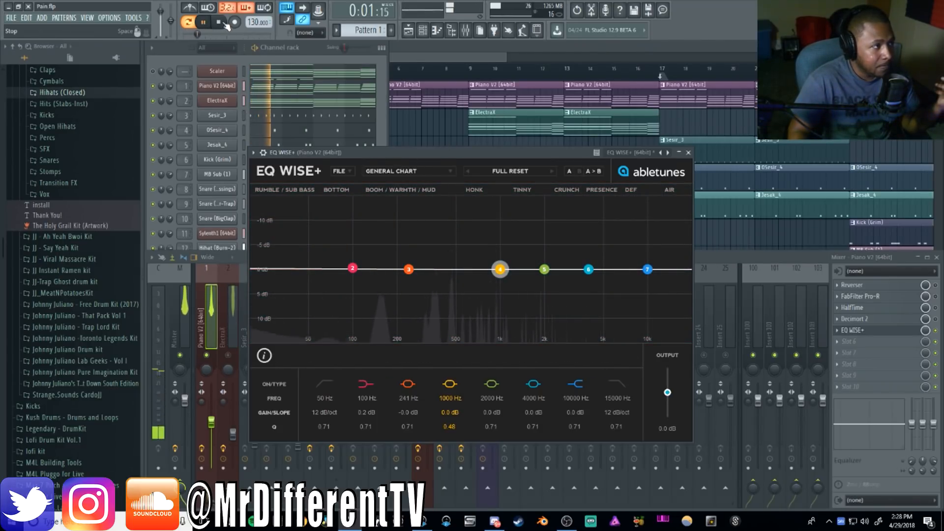
click(223, 23)
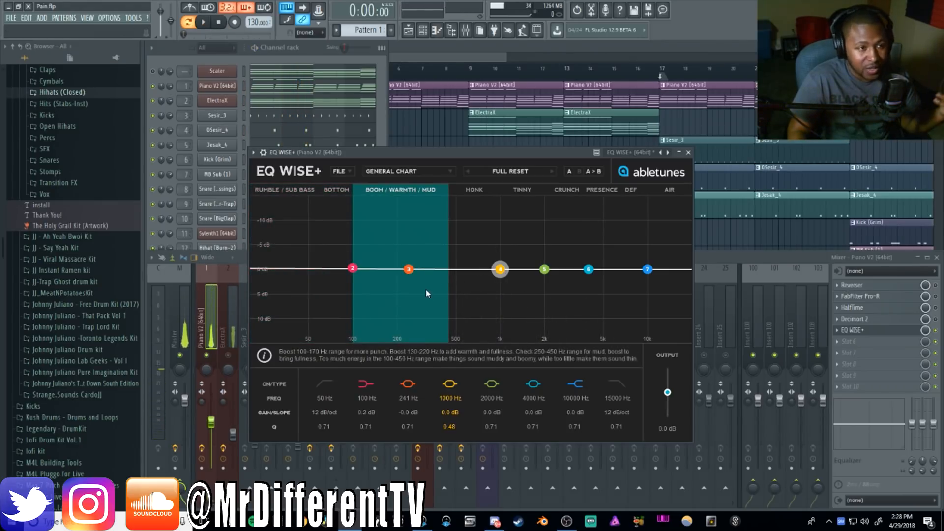
click(417, 173)
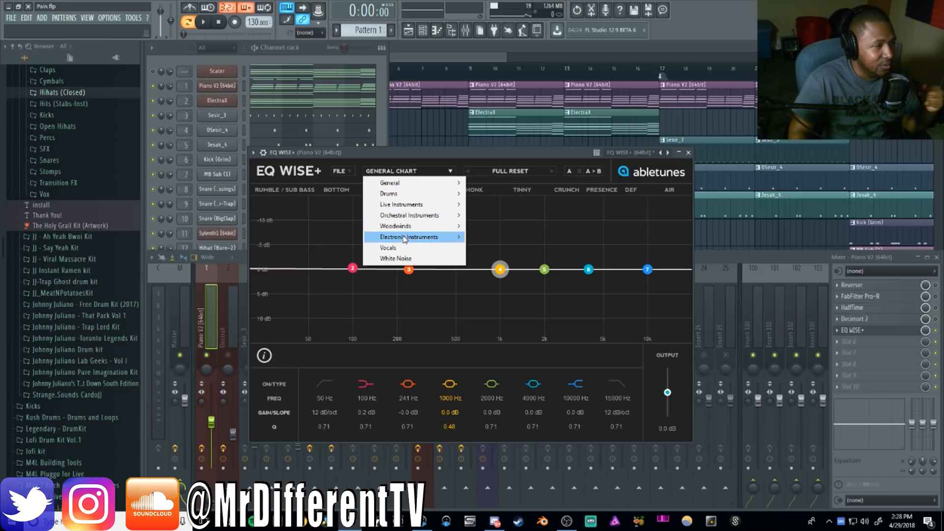
mouse_move(403, 210)
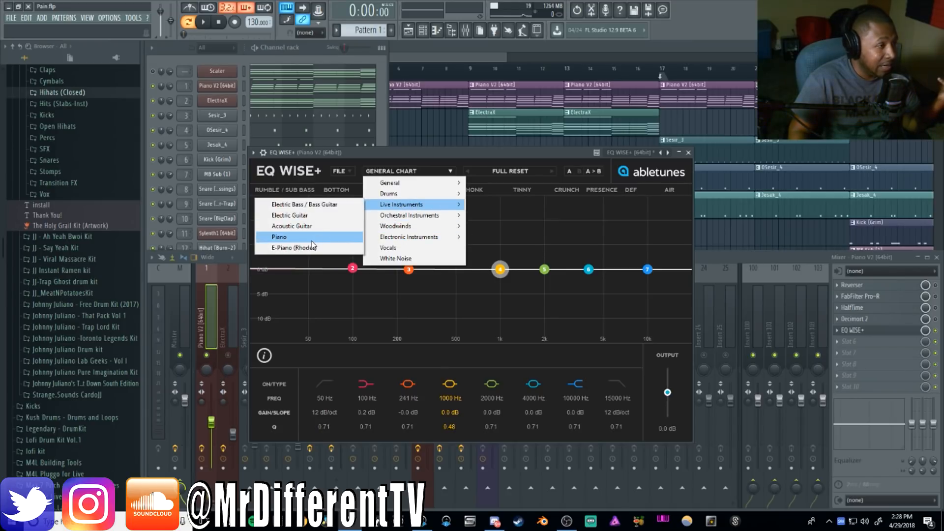
click(295, 237)
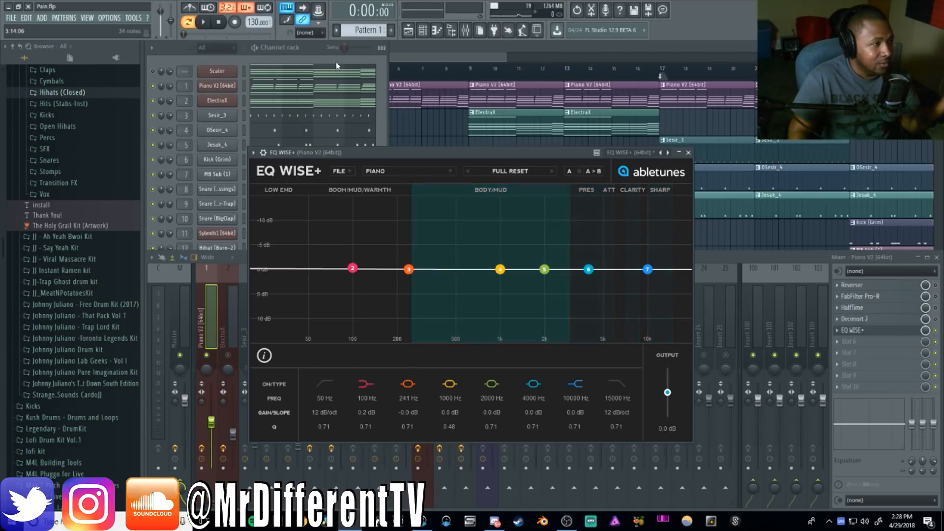
Audition the pattern, boost band 3 to 12.0 dB at 134 Hz, and turn off the 100 Hz band.
click(212, 29)
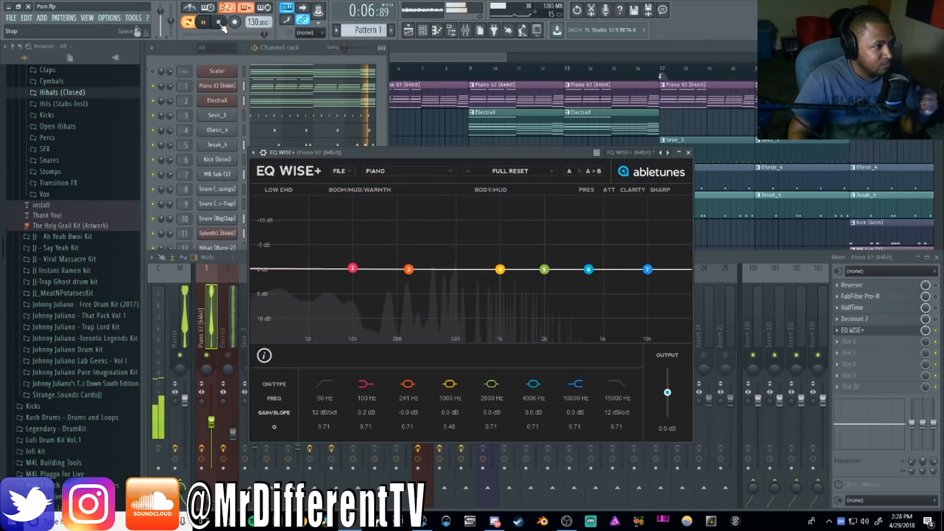
click(222, 23)
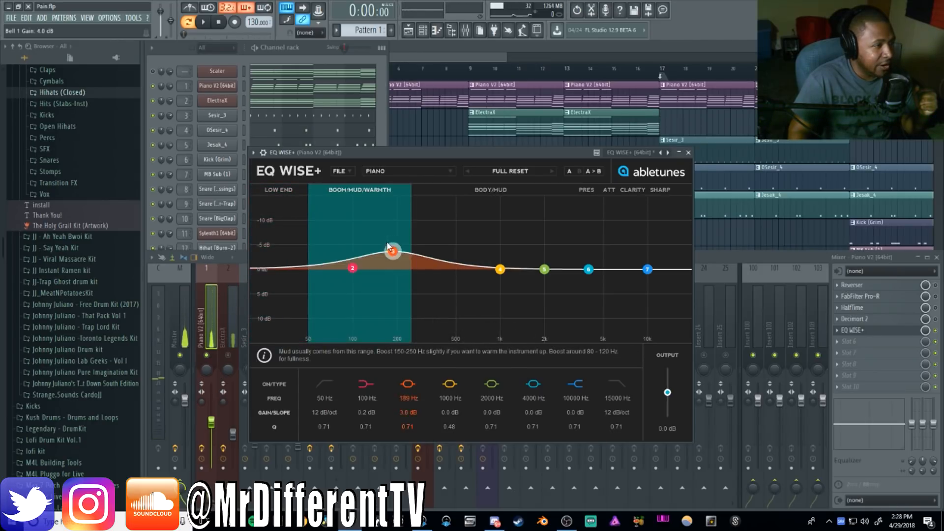
drag(374, 213, 371, 211)
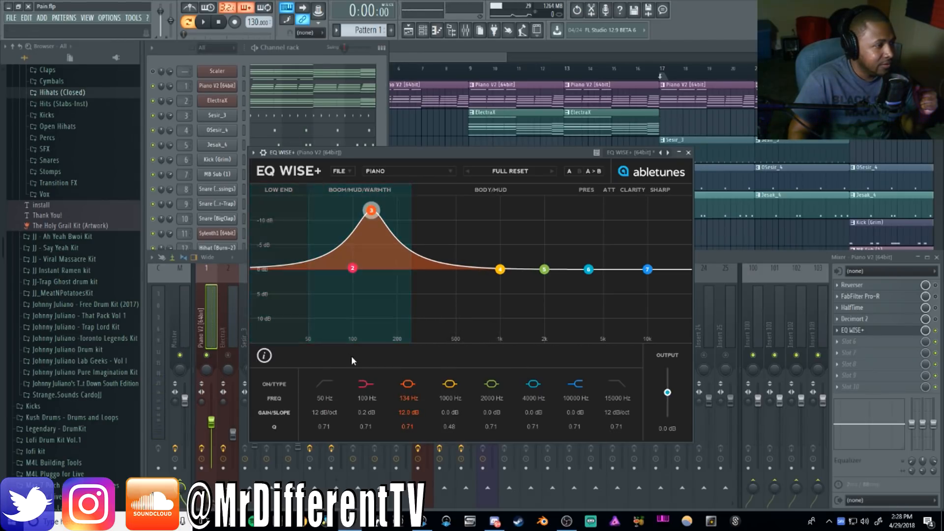
click(363, 384)
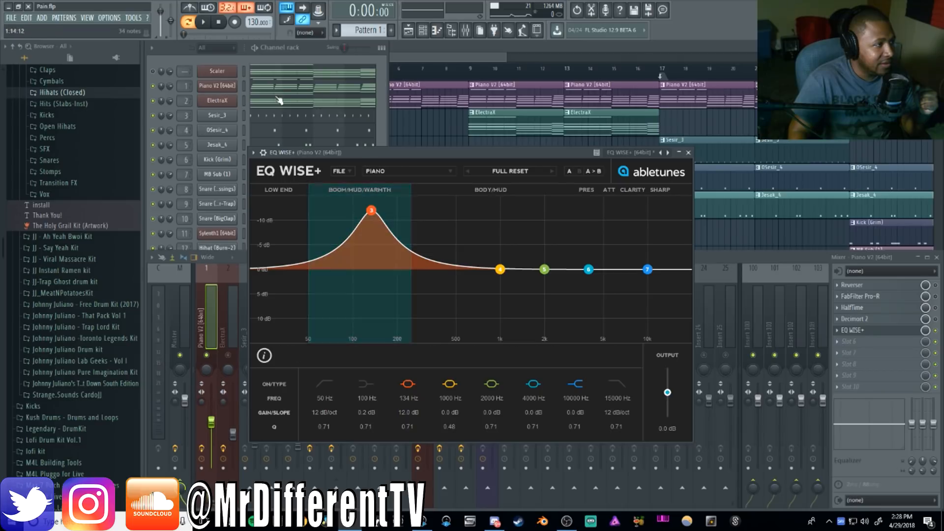
Sweep boosted band 3 through the mud range during playback, settle at about 158 Hz, and set its gain to 2.0 dB.
key(space)
mouse_move(372, 210)
mouse_down()
mouse_move(333, 209)
mouse_move(394, 212)
mouse_move(359, 215)
mouse_up()
key(space)
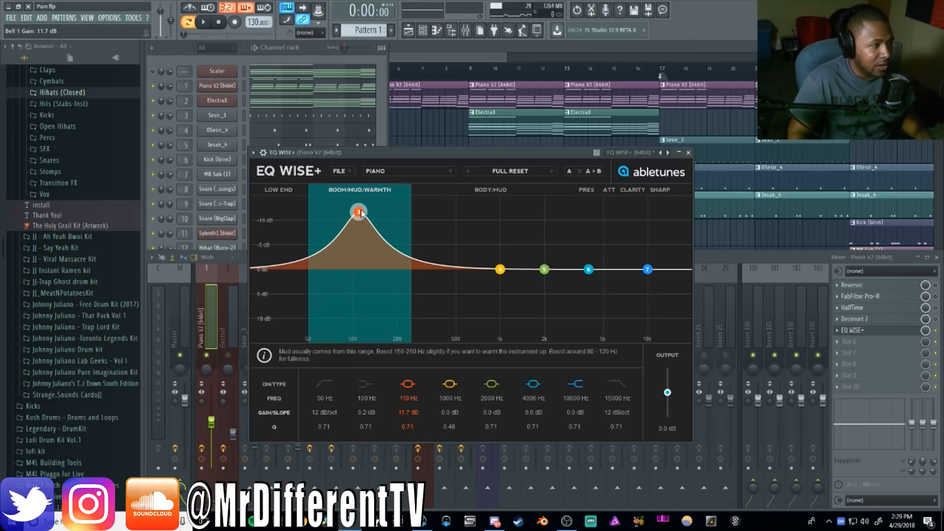
key(space)
drag(359, 212, 382, 217)
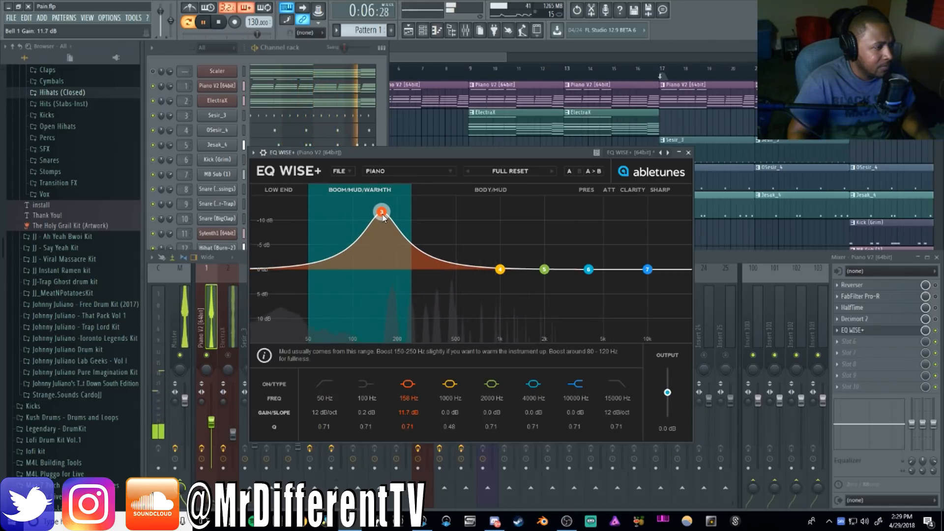
key(space)
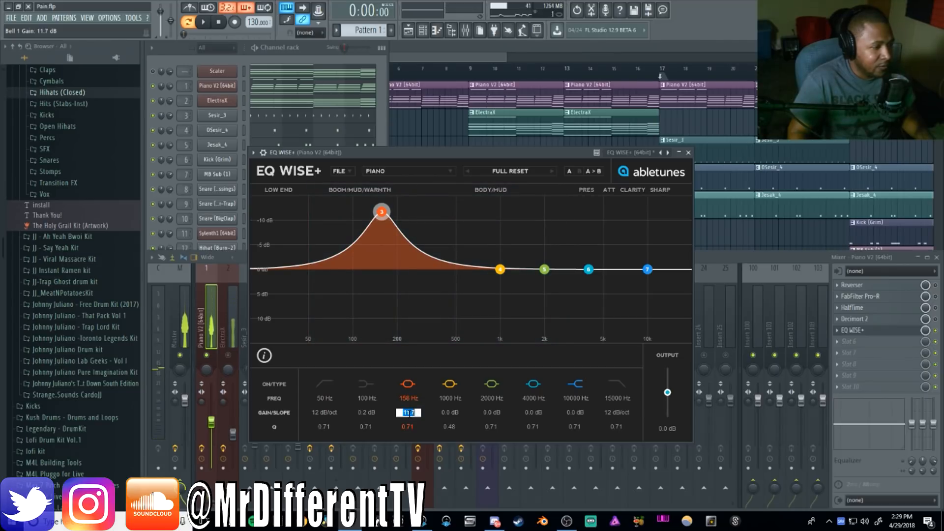
text(2.0 dB)
key(Return)
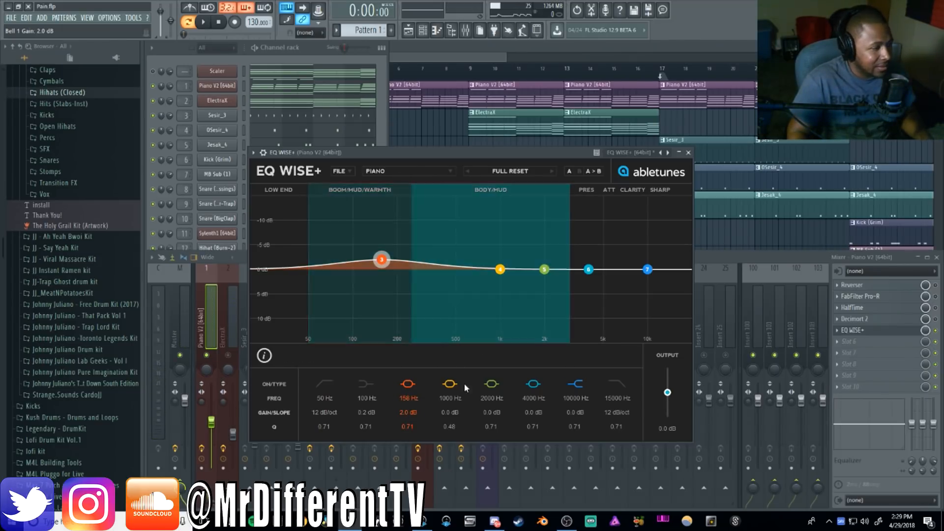
Compare band 3 on and off during playback, and cut it to -3.3 dB with a Q of 2.55.
key(space)
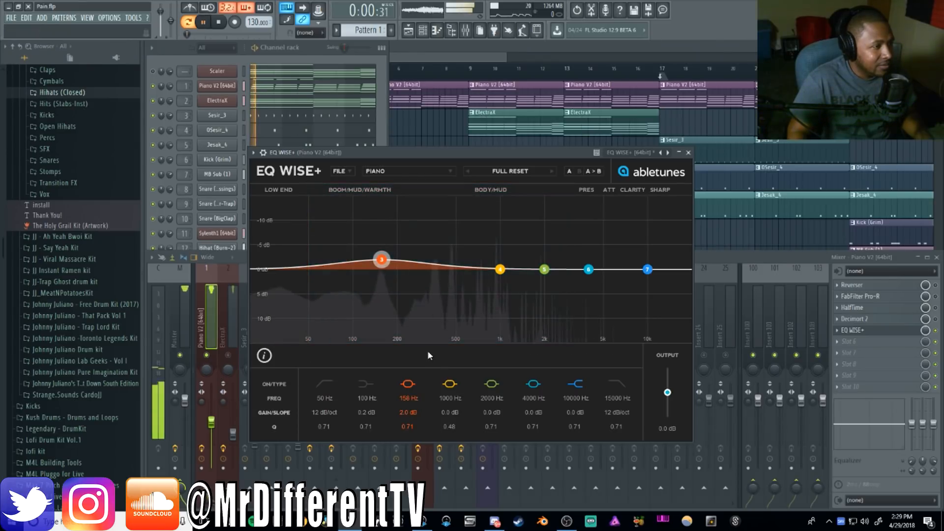
click(408, 384)
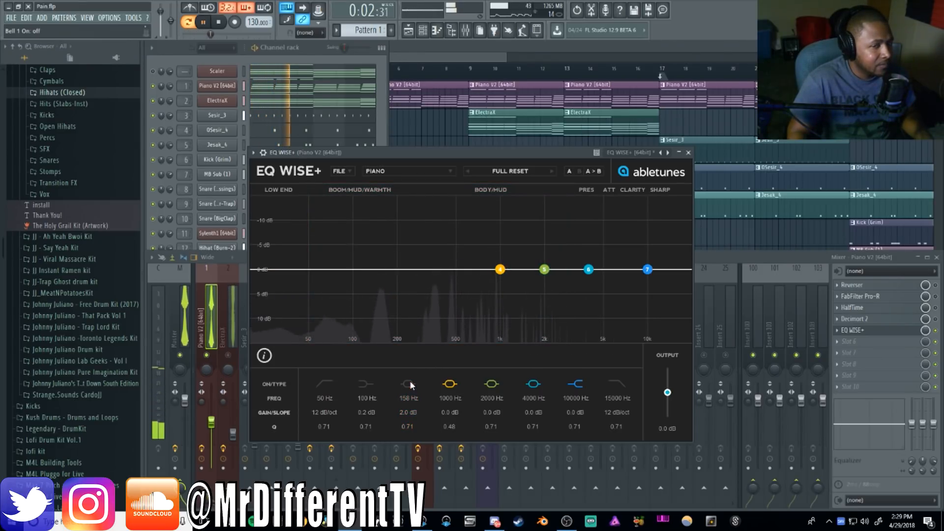
click(408, 383)
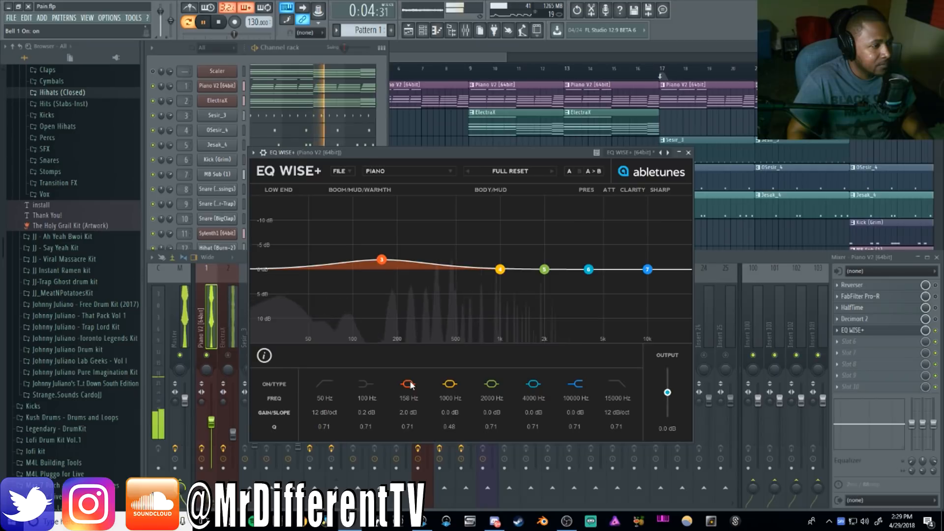
mouse_move(407, 412)
mouse_down()
mouse_move(408, 429)
mouse_move(407, 363)
mouse_move(411, 410)
mouse_up()
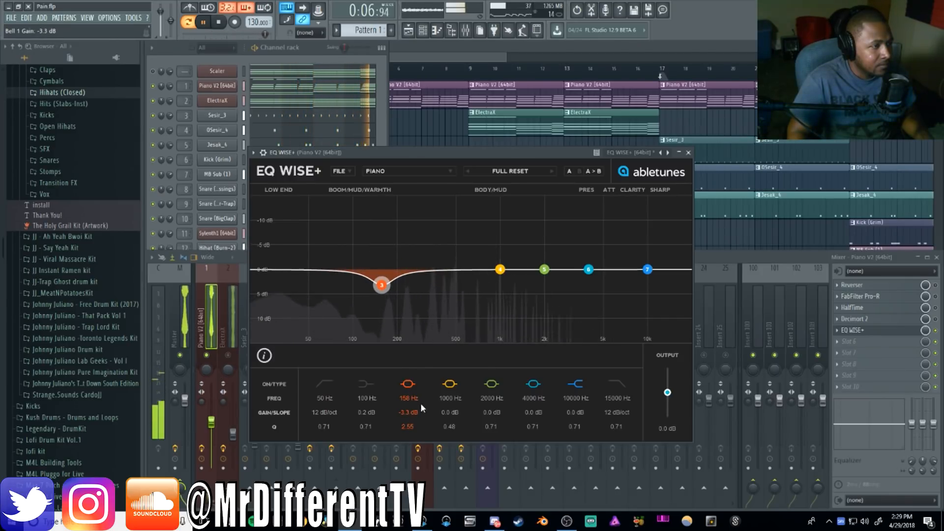
key(space)
Sweep a narrow boost with band 4 during playback to 883 Hz, and cut it to -3.2 dB with a Q of 2.04.
drag(498, 270, 489, 232)
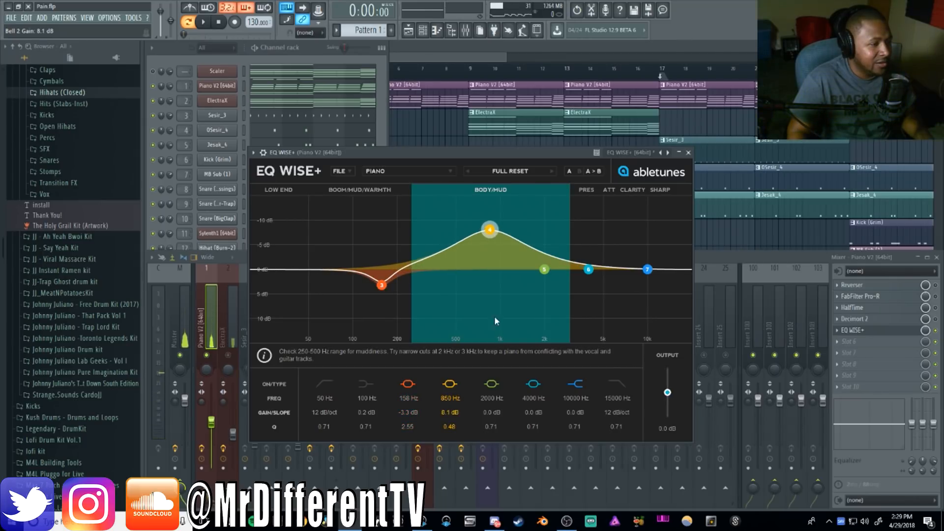
drag(441, 426, 441, 413)
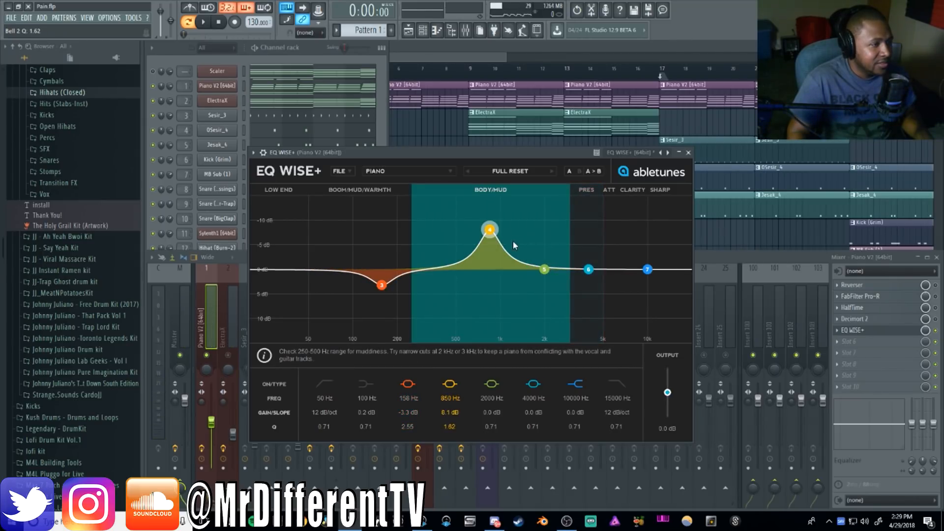
drag(450, 428, 452, 423)
key(space)
mouse_move(487, 217)
mouse_down()
mouse_move(428, 206)
mouse_move(556, 213)
mouse_move(492, 214)
mouse_up()
key(space)
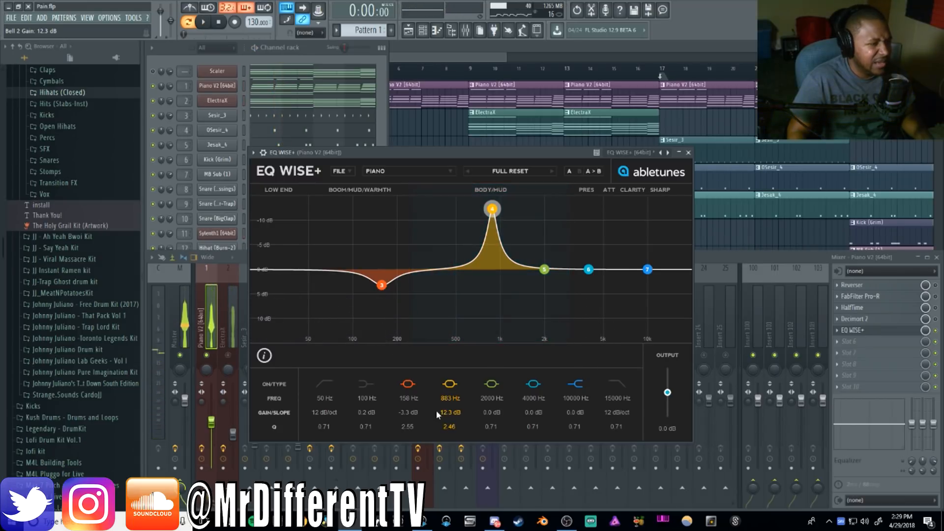
drag(447, 416, 444, 427)
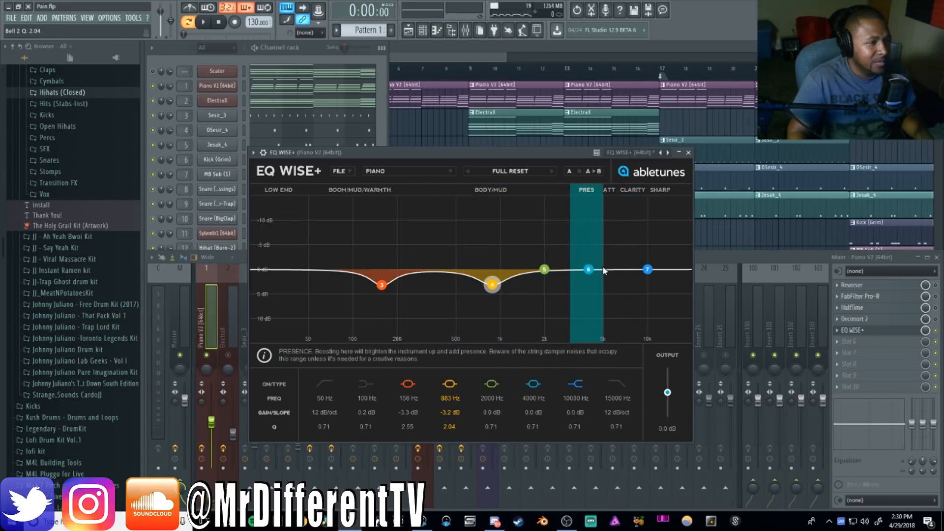
Sweep a narrow boost with band 6 to 7954 Hz during playback, and set it to 2.2 dB with a Q of 1.68.
drag(588, 269, 632, 233)
key(space)
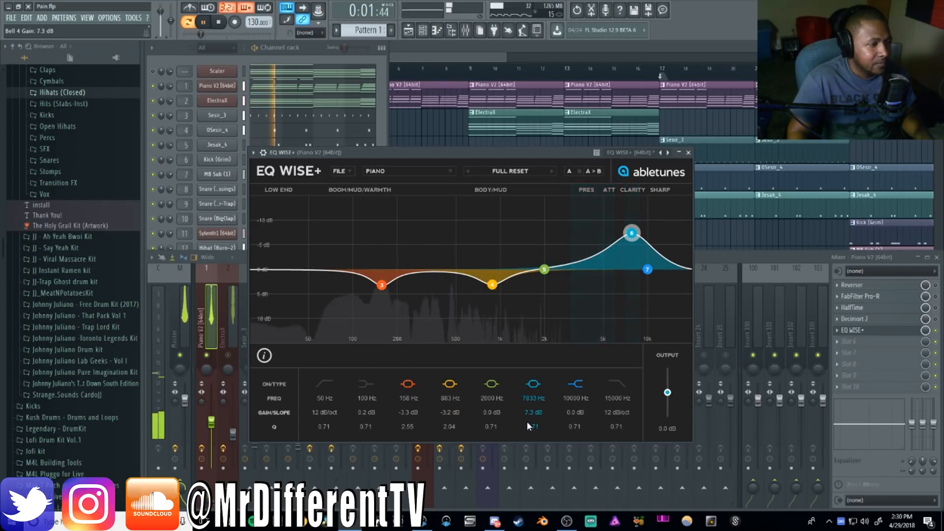
drag(531, 424, 530, 408)
drag(632, 234, 633, 208)
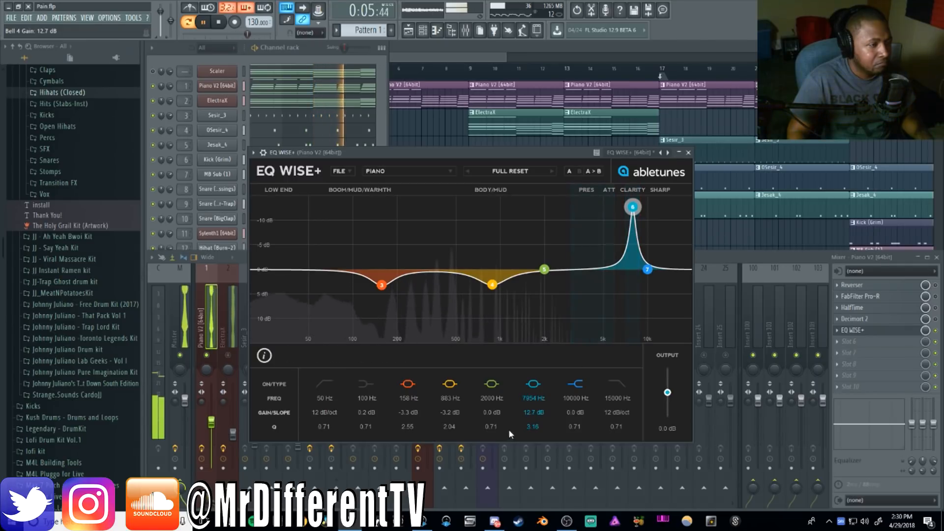
mouse_move(530, 415)
mouse_down()
mouse_move(527, 442)
mouse_move(530, 414)
mouse_up()
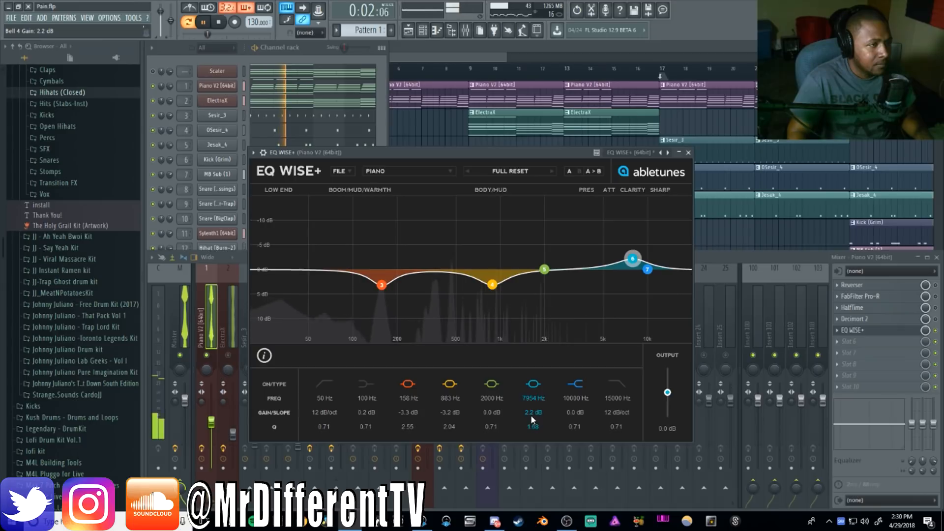
key(space)
Check the presence range with a narrow 12.6 dB boost on band 5 at 3953 Hz, and reset its gain to 0 dB.
drag(544, 269, 589, 224)
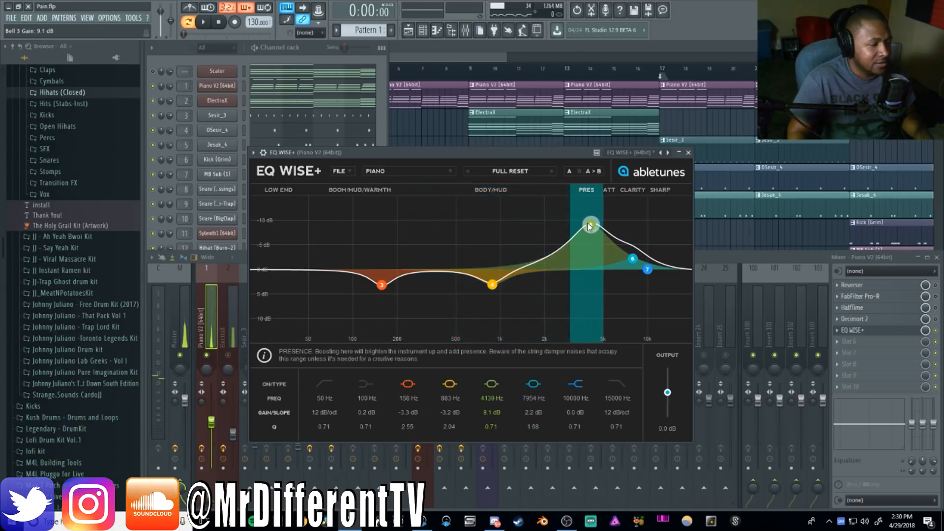
drag(498, 428, 494, 396)
key(space)
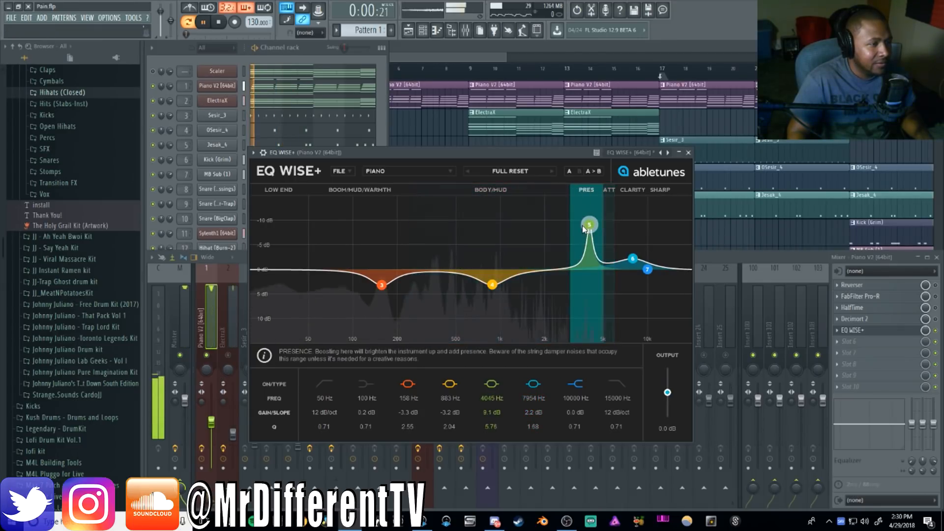
drag(589, 225, 587, 211)
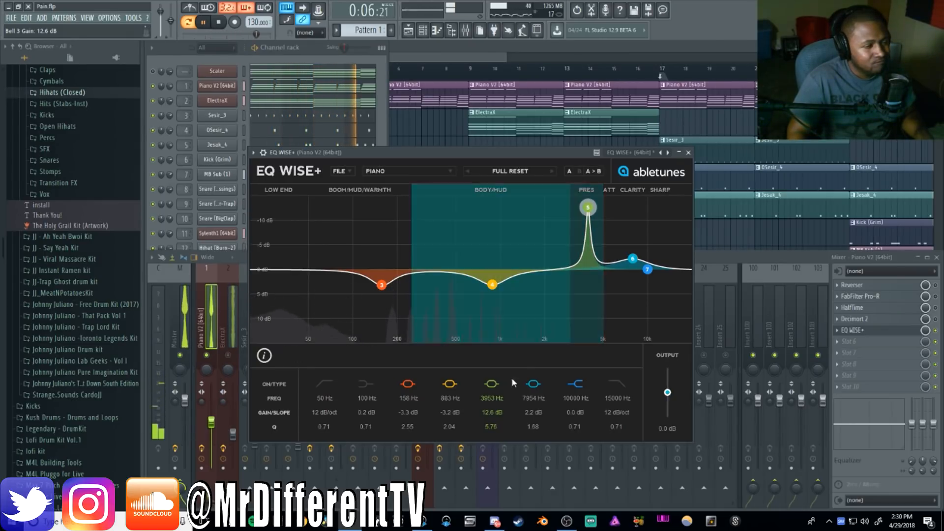
double_click(491, 415)
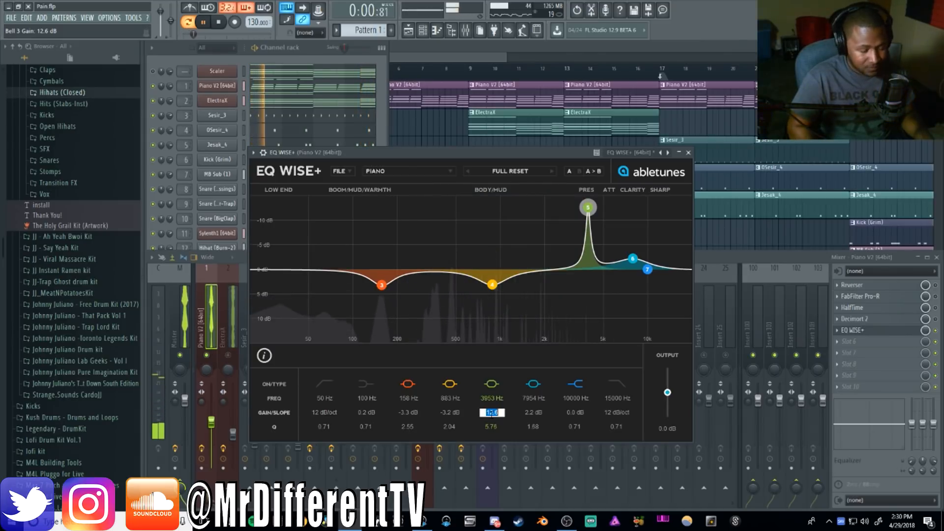
text(0)
key(Return)
key(space)
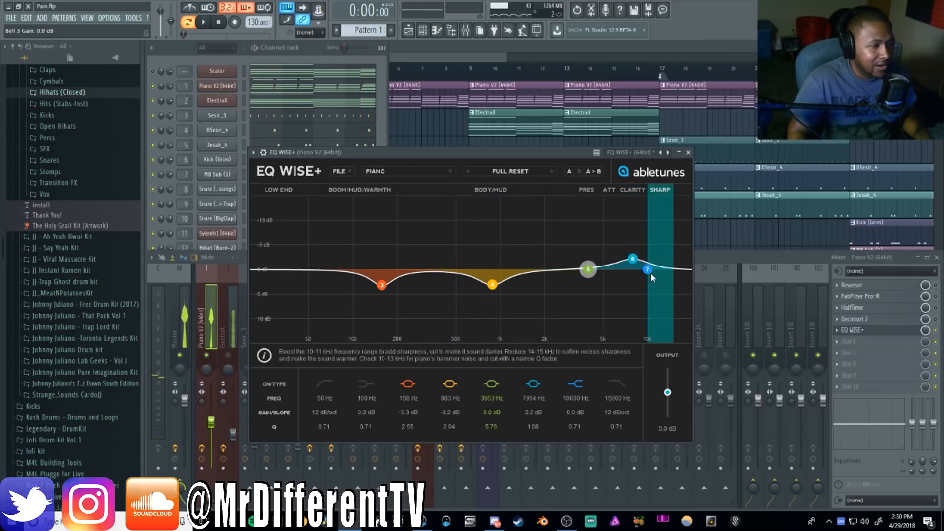
Move the band 7 high shelf to about 12231 Hz and set its gain to 1 dB during playback.
mouse_move(652, 271)
mouse_down()
mouse_move(666, 255)
mouse_move(660, 225)
mouse_move(660, 267)
mouse_up()
key(space)
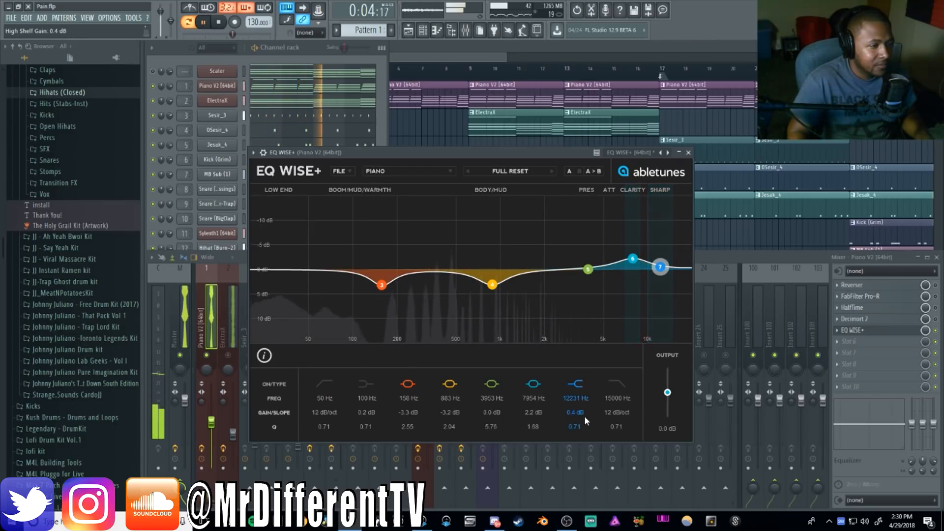
double_click(572, 414)
text(1)
key(Return)
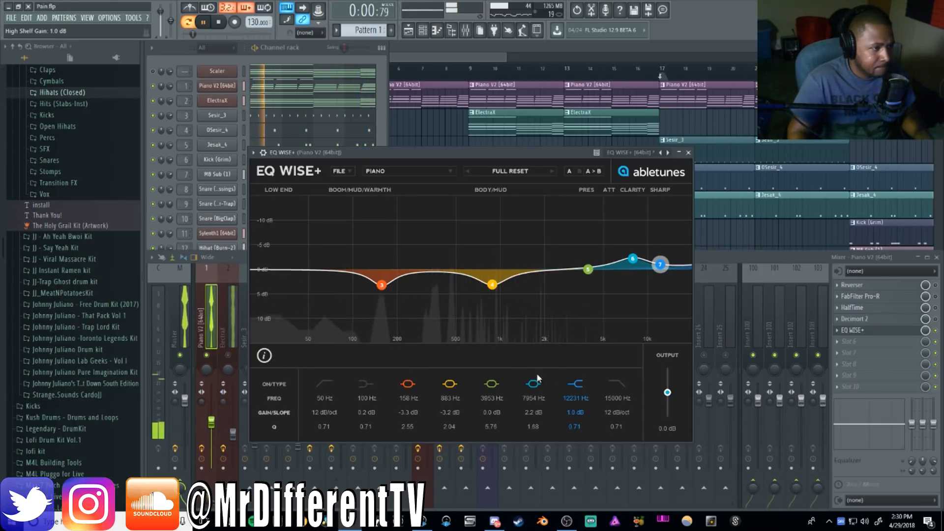
Deepen the cuts during playback to -4.6 dB at 954 Hz on band 4 and -4.4 dB at 156 Hz on band 3.
mouse_move(486, 293)
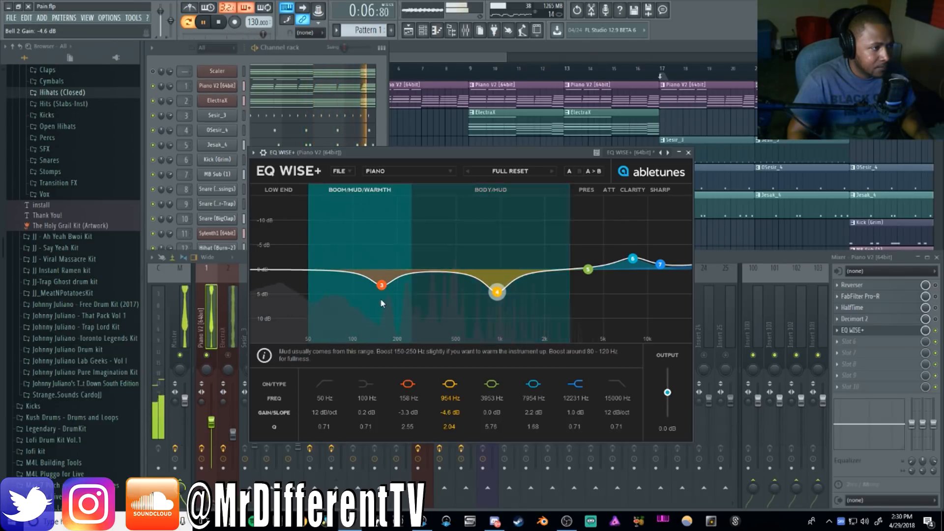
drag(382, 287, 380, 293)
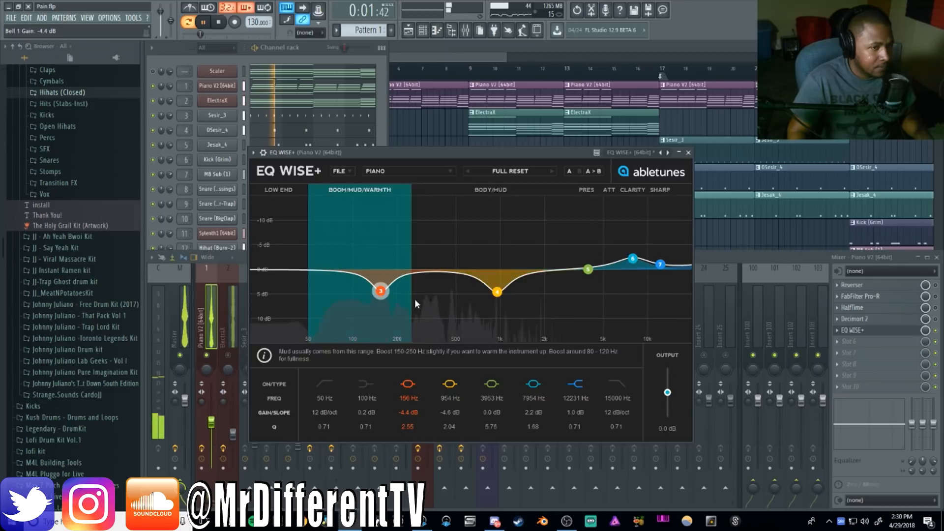
key(space)
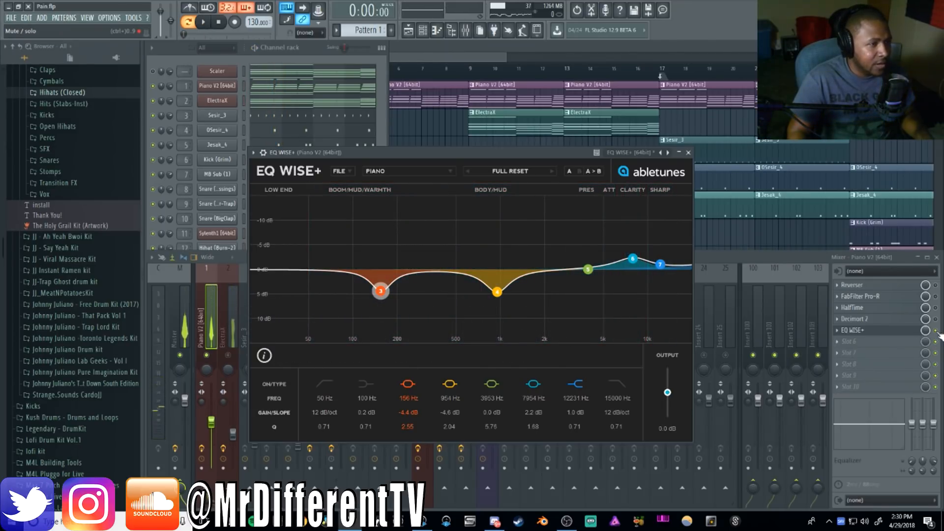
Compare the piano track with EQ Wise+ bypassed and enabled during playback.
click(940, 335)
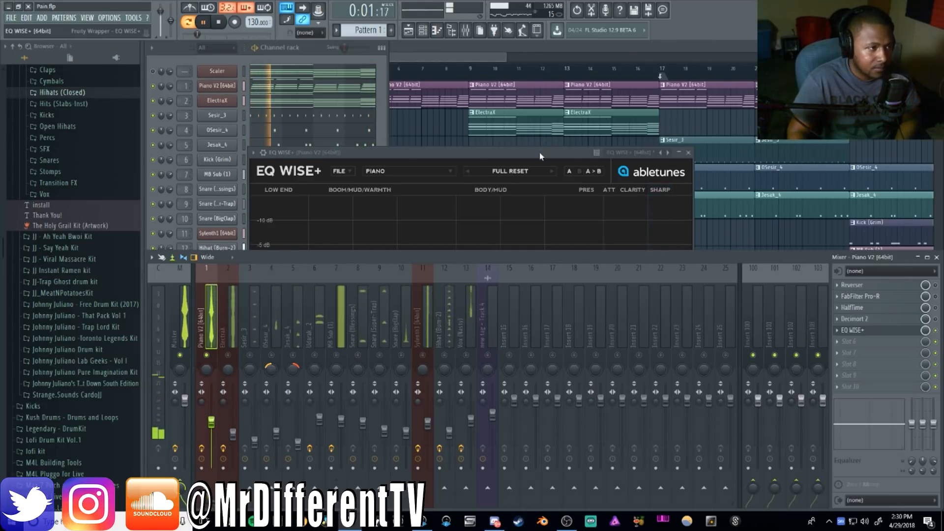
drag(539, 153, 543, 134)
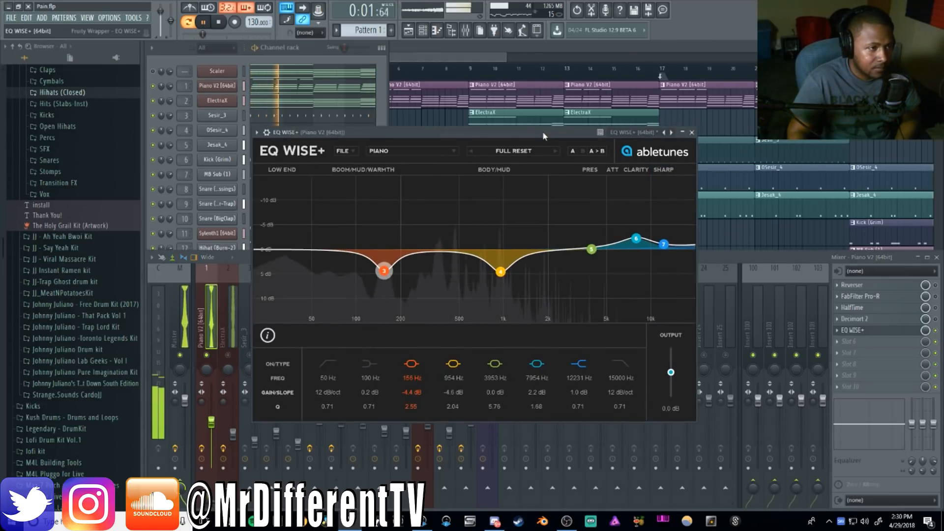
click(938, 336)
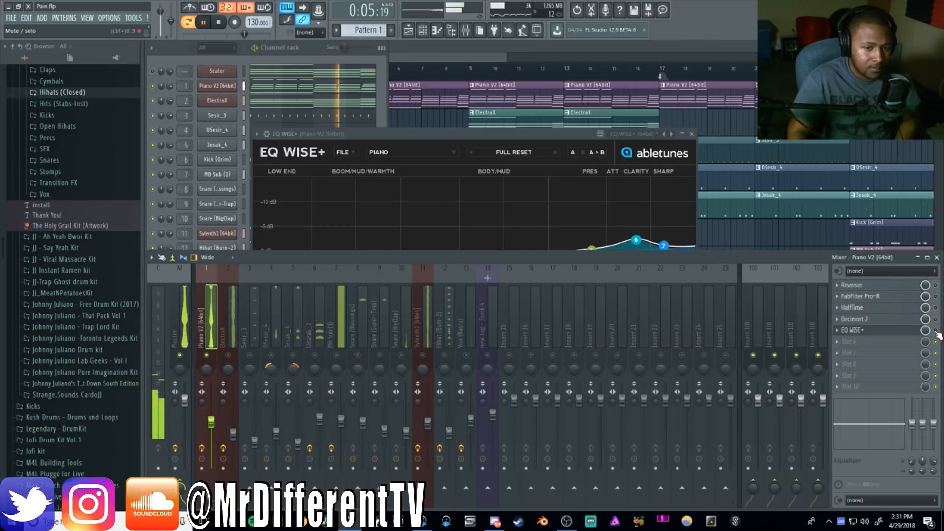
click(516, 136)
key(space)
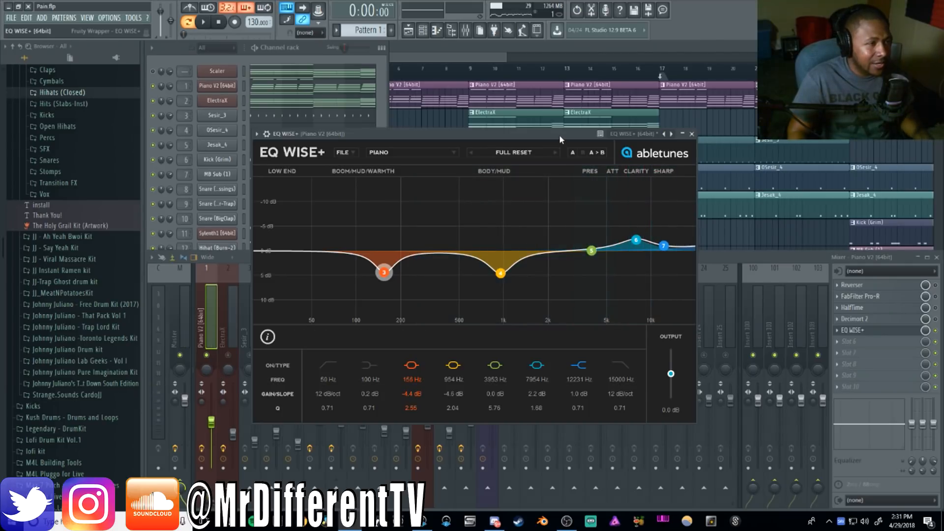
Detach the EQ Wise+ window so it stays above the mixer, and compare the piano again with the EQ off and on.
drag(560, 134, 559, 137)
click(257, 138)
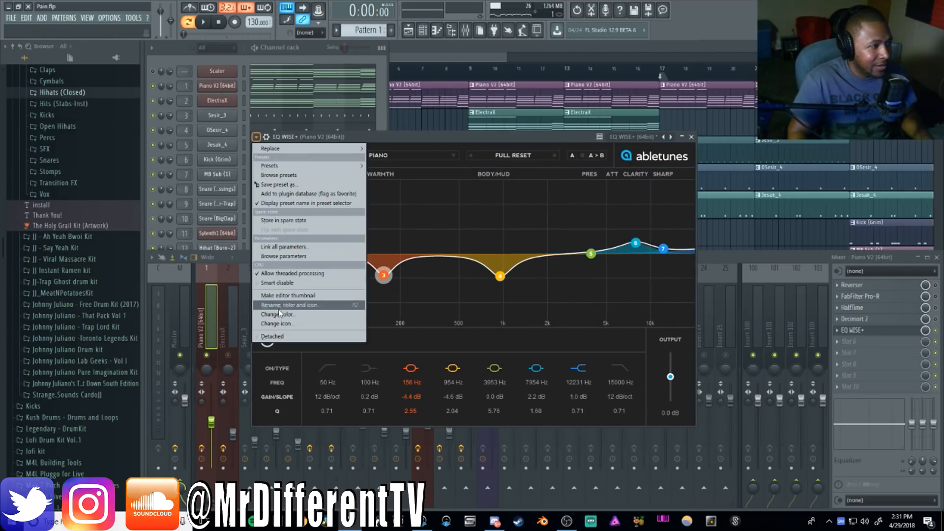
click(282, 337)
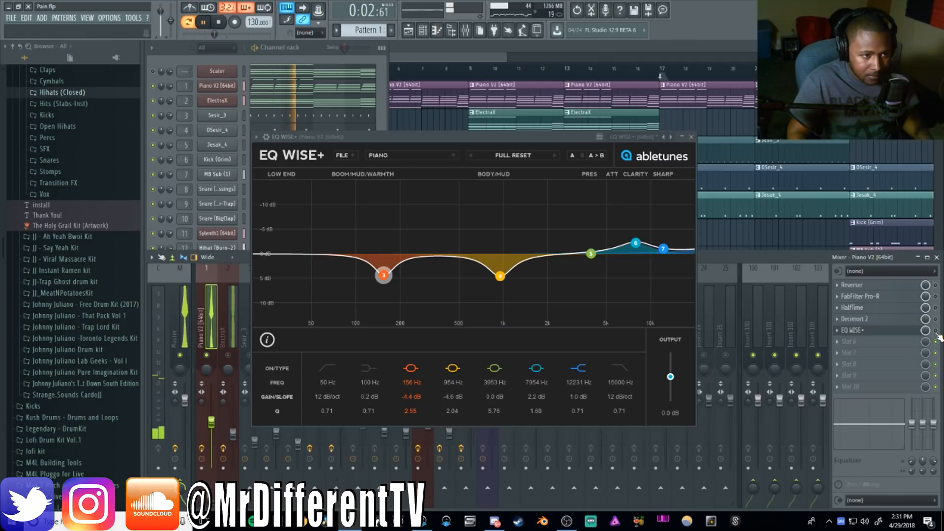
key(space)
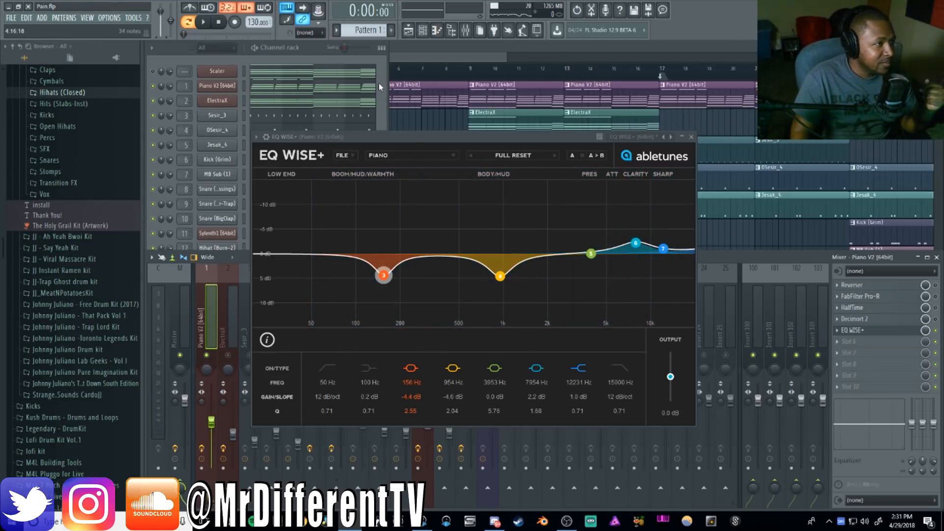
Close the piano's EQ window, select the kick's mixer track, solo it, and audition the pattern.
click(185, 159)
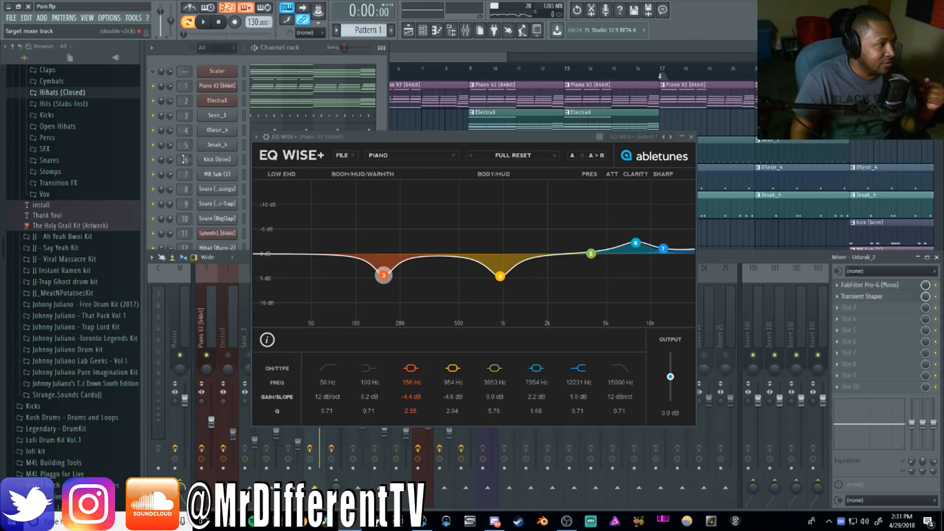
click(692, 137)
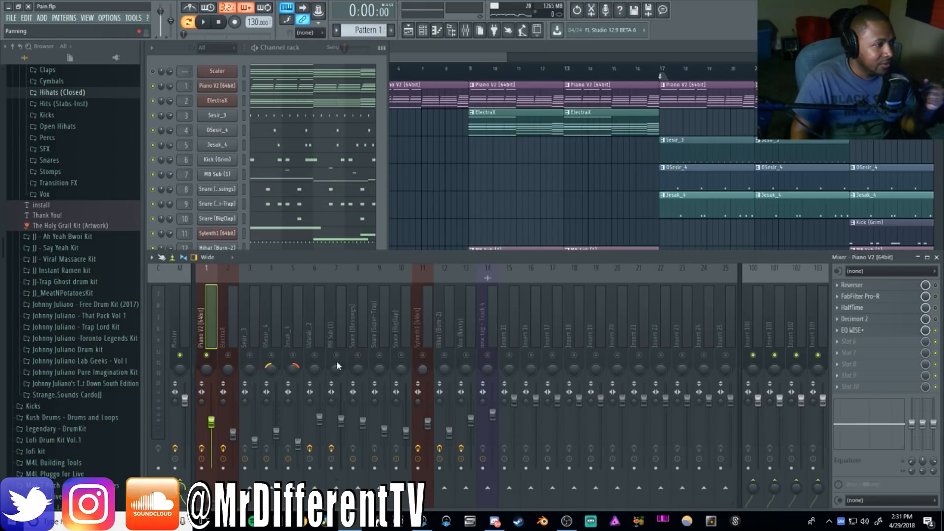
click(184, 162)
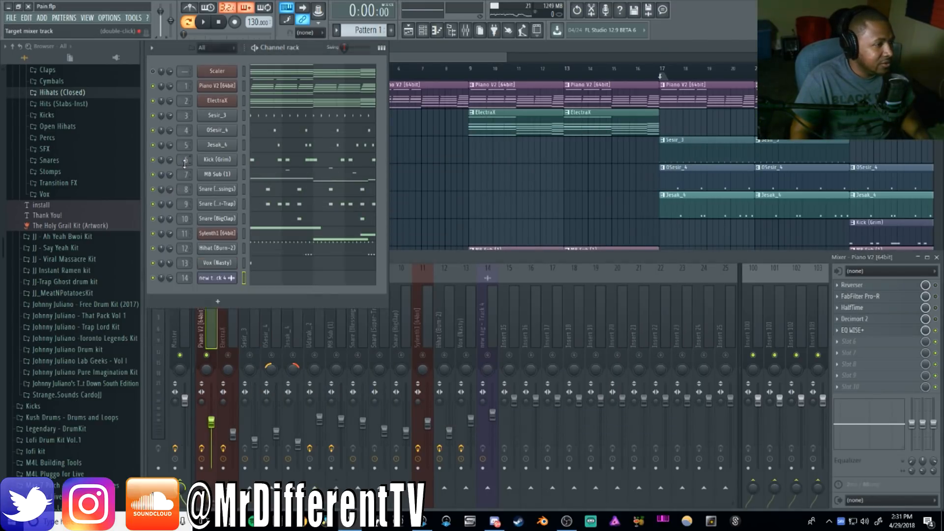
right_click(315, 356)
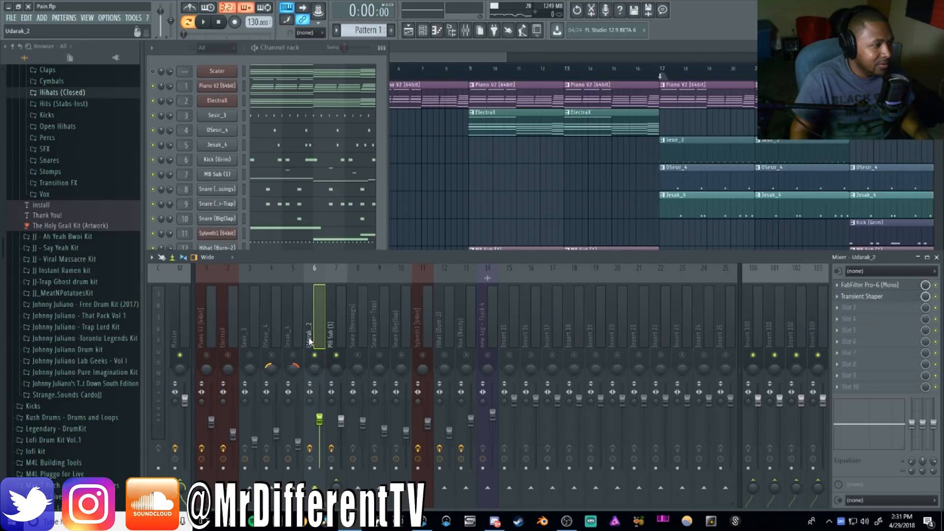
key(space)
key(space)
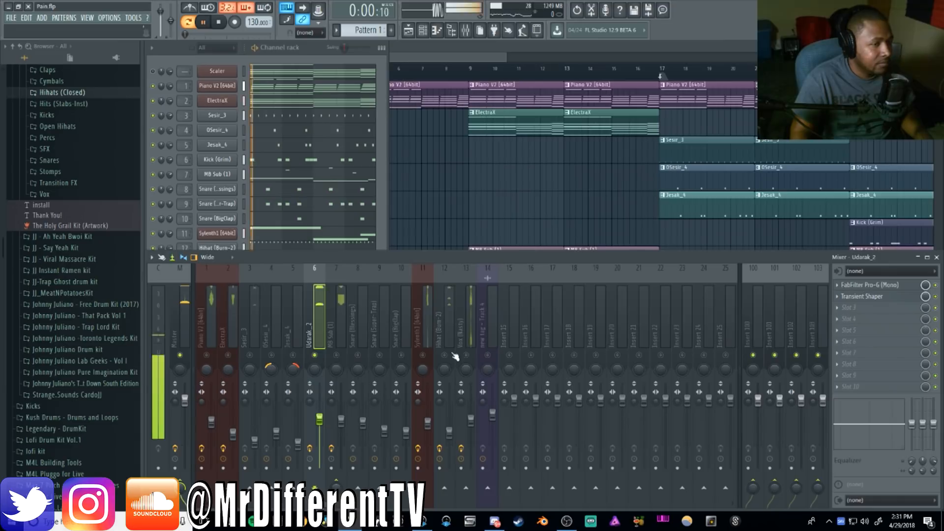
Load EQ Wise+ into slot 3 of the kick's mixer track and choose the 808 Bass Drum chart.
click(850, 308)
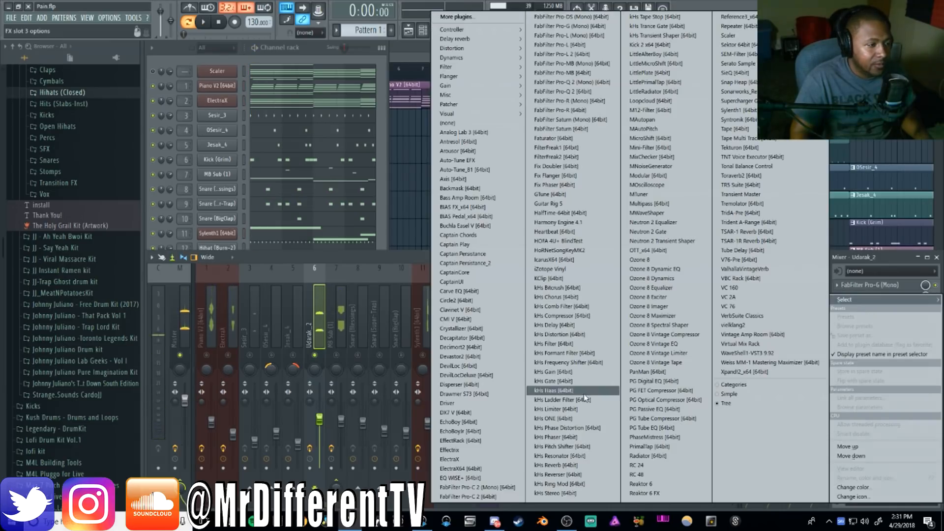
click(471, 478)
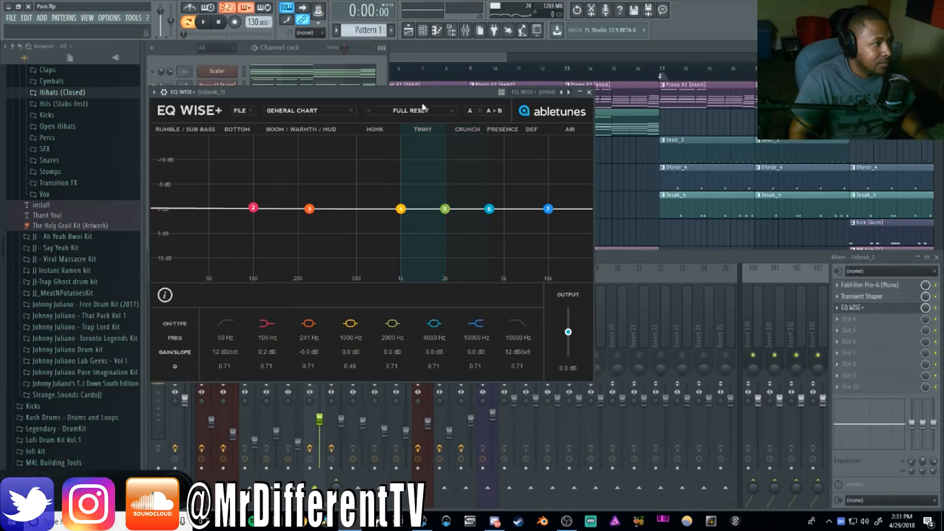
click(411, 153)
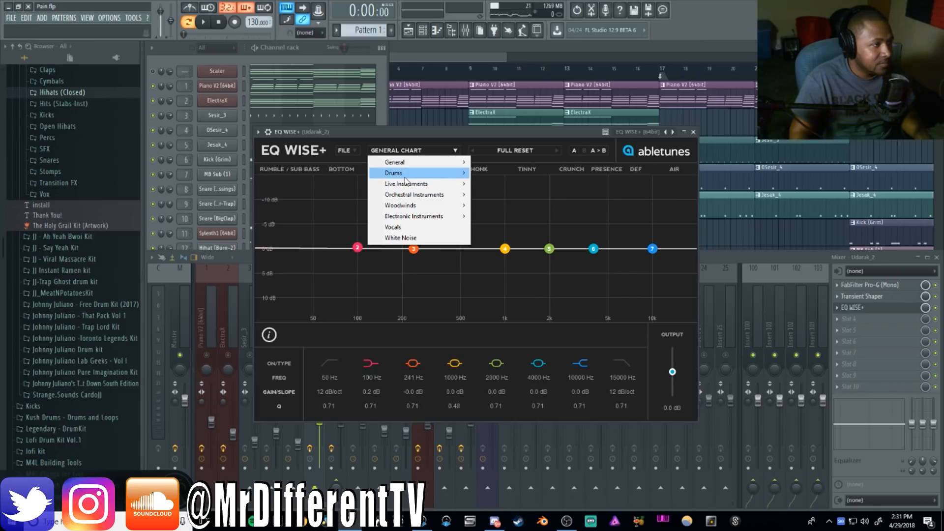
mouse_move(404, 175)
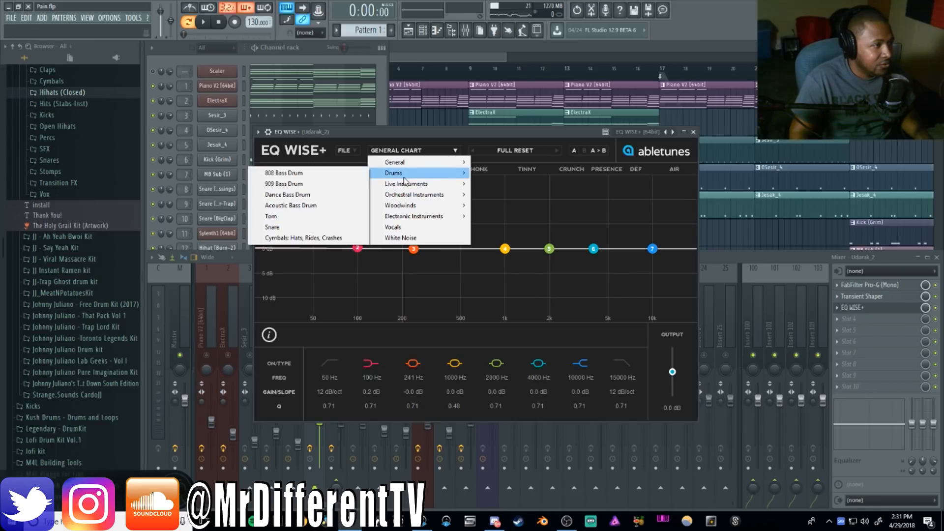
click(319, 178)
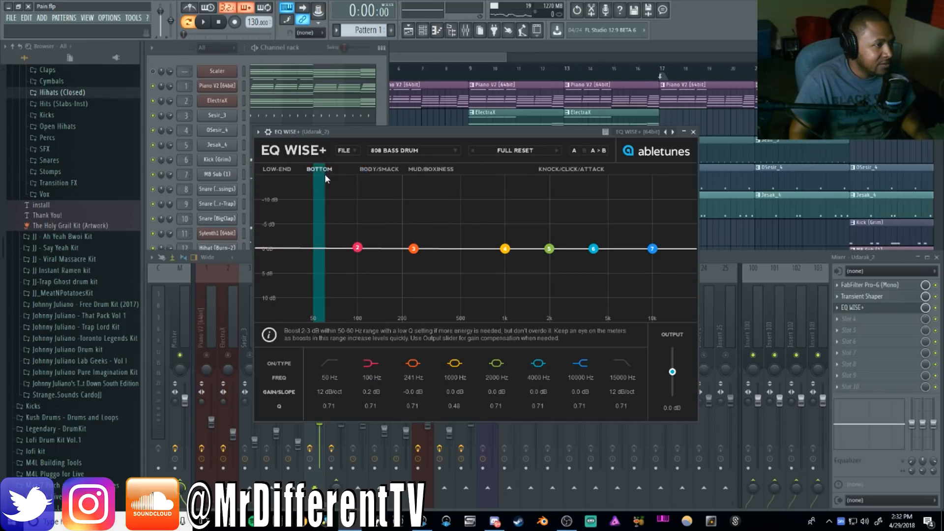
drag(447, 135, 479, 174)
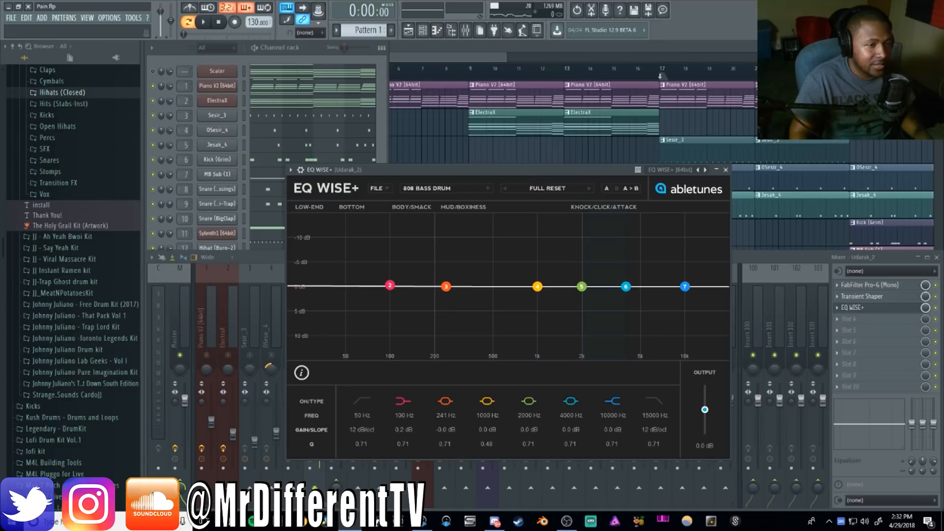
Bypass the kick's Transient Shaper, bring the EQ Wise+ window back to the front, and play the pattern.
click(938, 301)
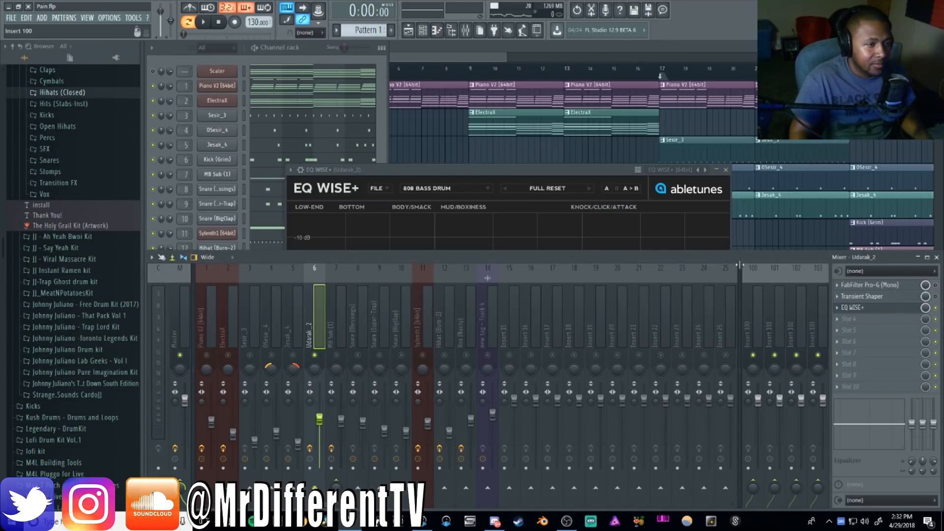
click(545, 170)
drag(545, 171, 536, 164)
key(space)
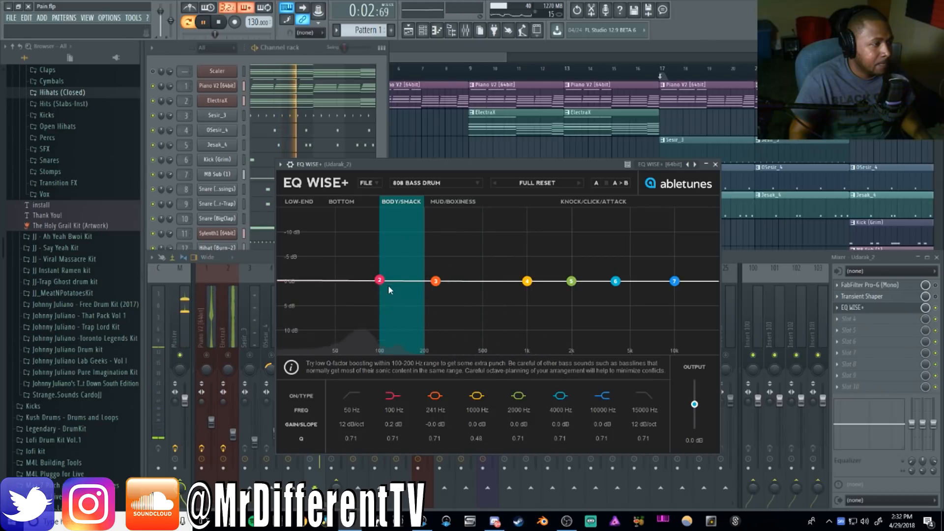
Move the band 2 low shelf to 70 Hz and turn it off, and boost band 3 to 10.0 dB at 143 Hz.
drag(379, 281, 360, 285)
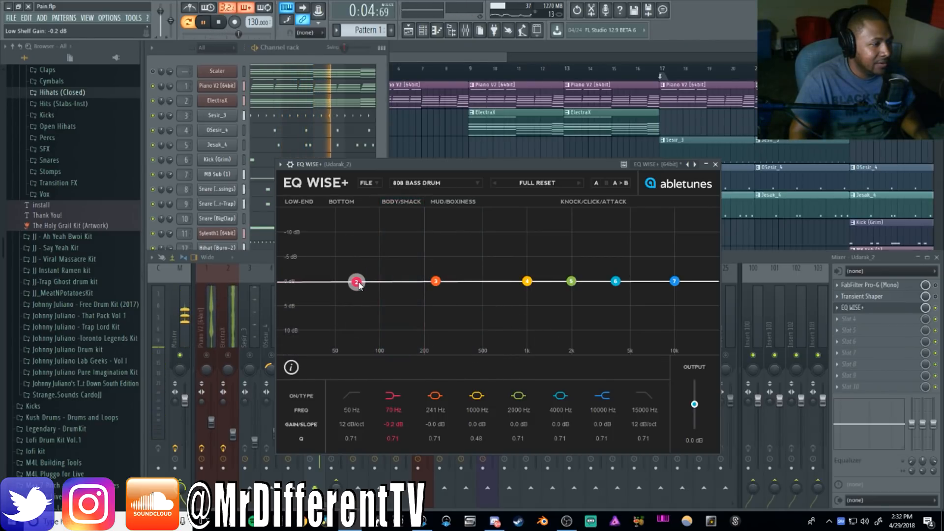
drag(436, 281, 403, 232)
key(space)
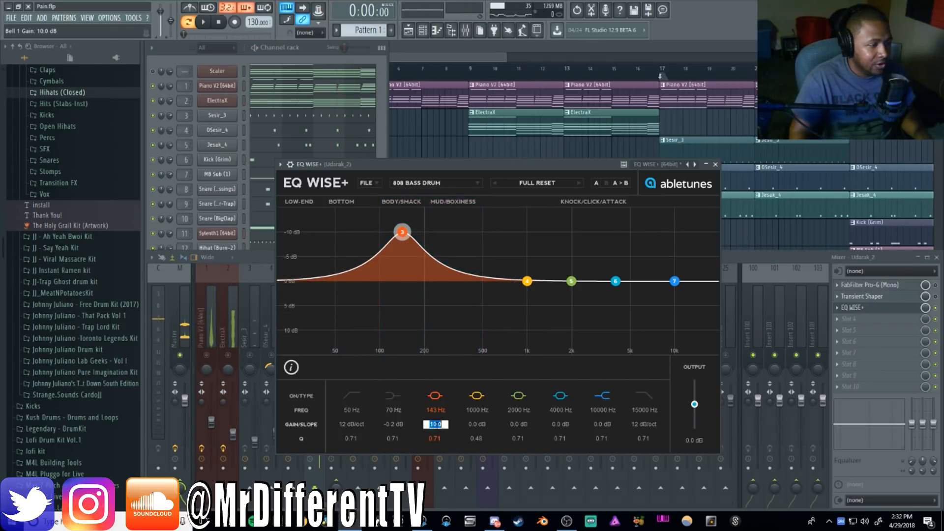
Set band 3's gain to 3.0 dB, narrow its bell with a much higher Q, and play the pattern.
text(3)
key(Return)
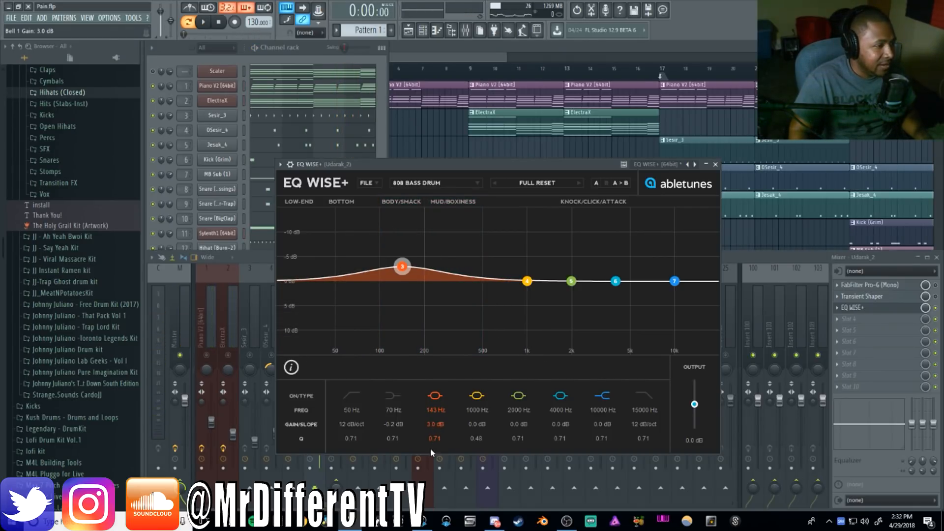
drag(431, 439, 429, 401)
key(space)
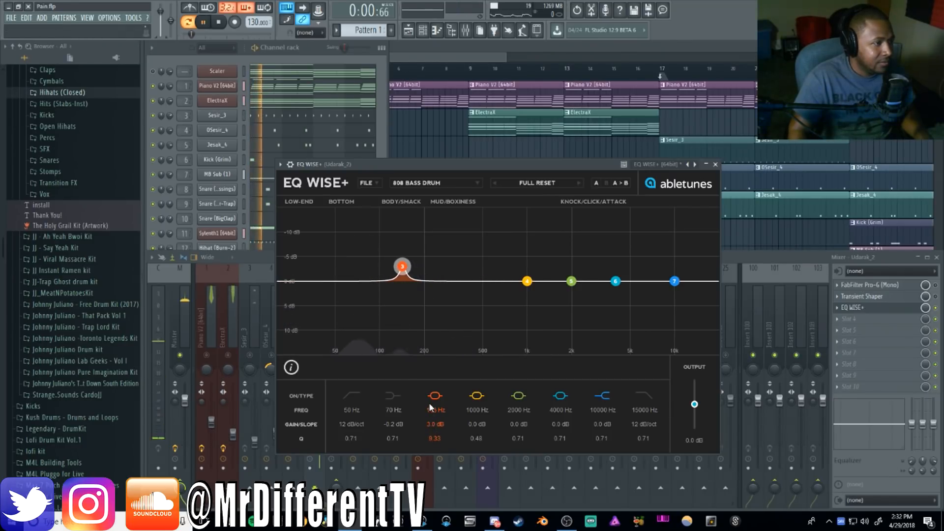
Boost band 4 in the mud/boxiness range, narrow its Q to about 8.30, and sweep it to 249 Hz during playback.
drag(528, 281, 448, 225)
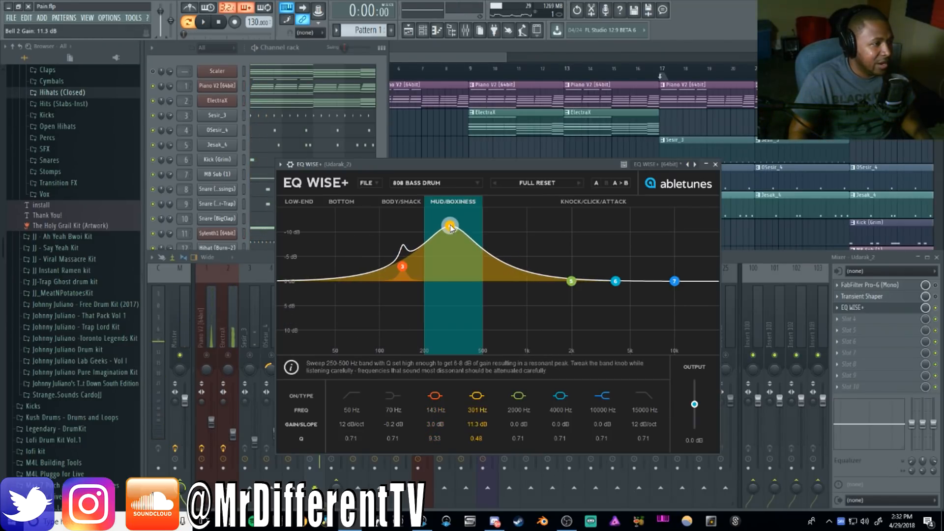
drag(477, 438, 479, 405)
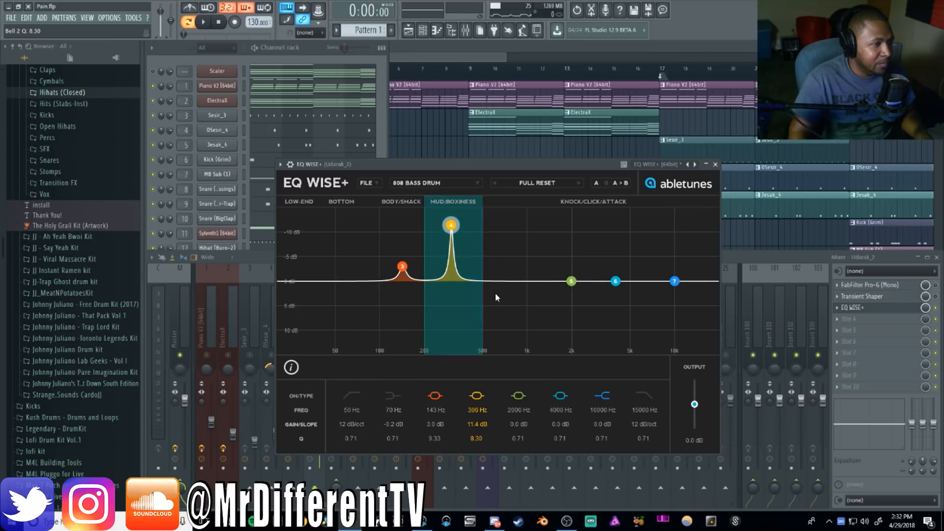
mouse_move(450, 225)
mouse_down()
mouse_move(442, 214)
mouse_move(474, 218)
mouse_move(439, 215)
mouse_up()
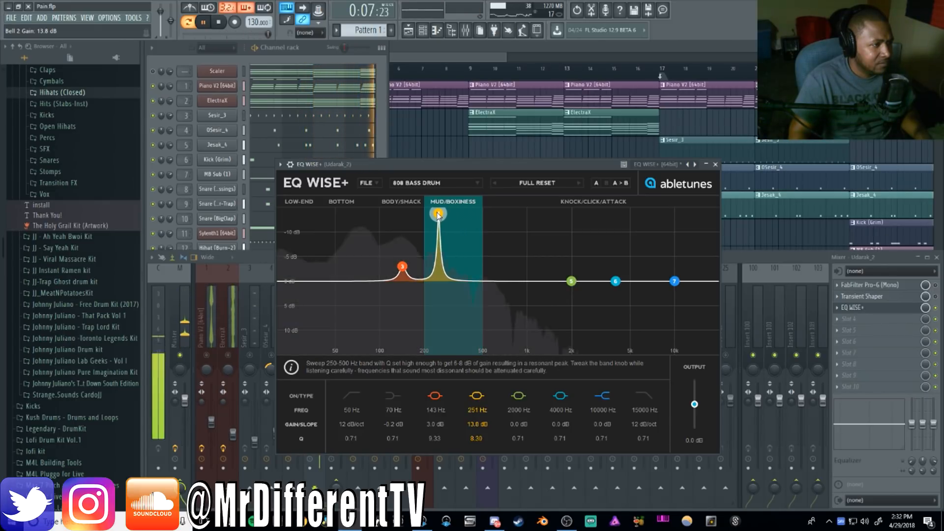
key(space)
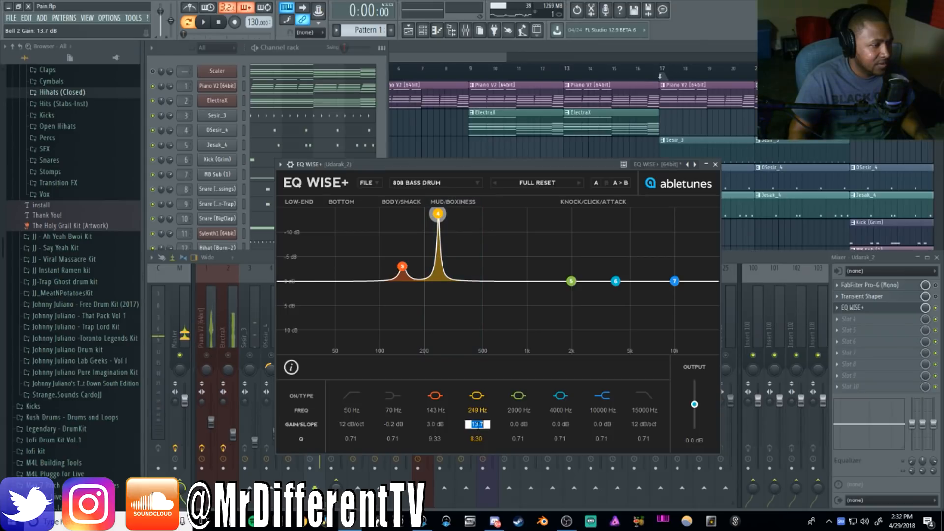
Cut band 4 to about -3.1 dB and fine-tune its Q to about 8.06 while the pattern plays.
text(-3)
key(Return)
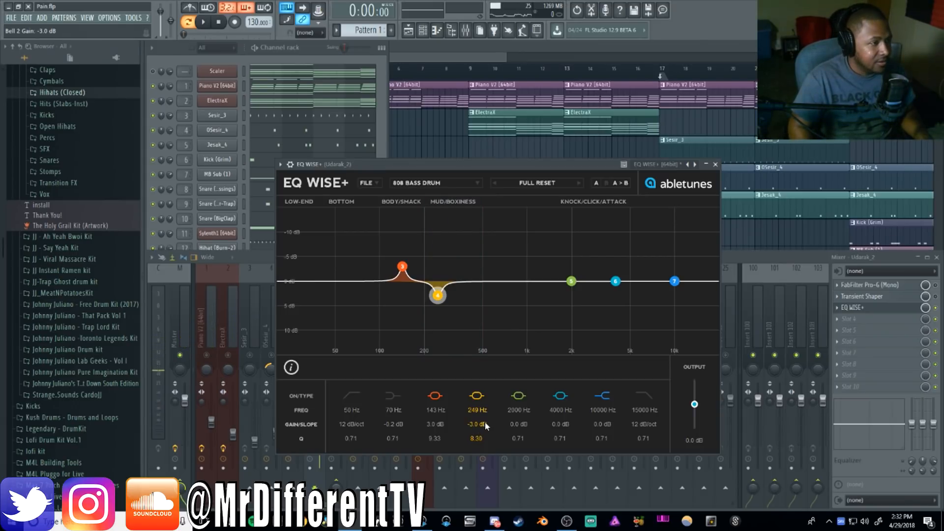
key(space)
scroll(475, 438, up, 3)
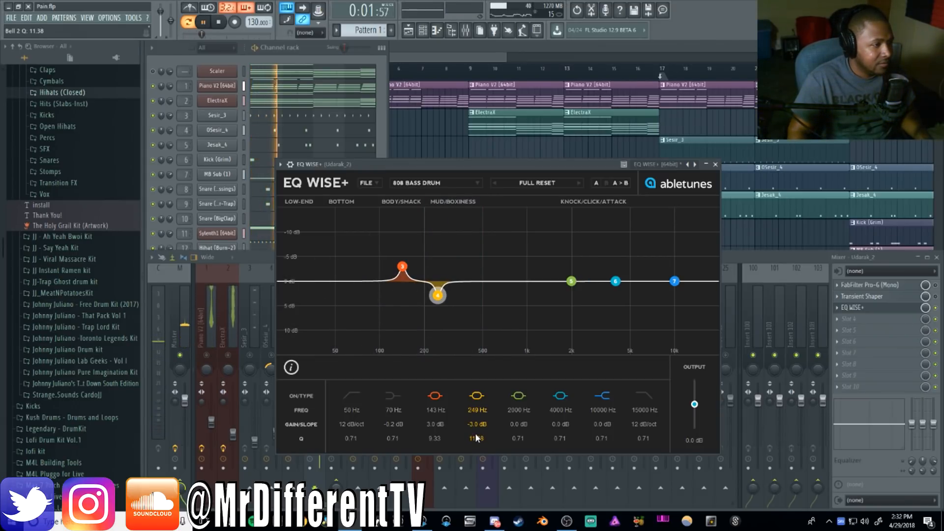
scroll(476, 439, down, 3)
scroll(474, 424, down, 1)
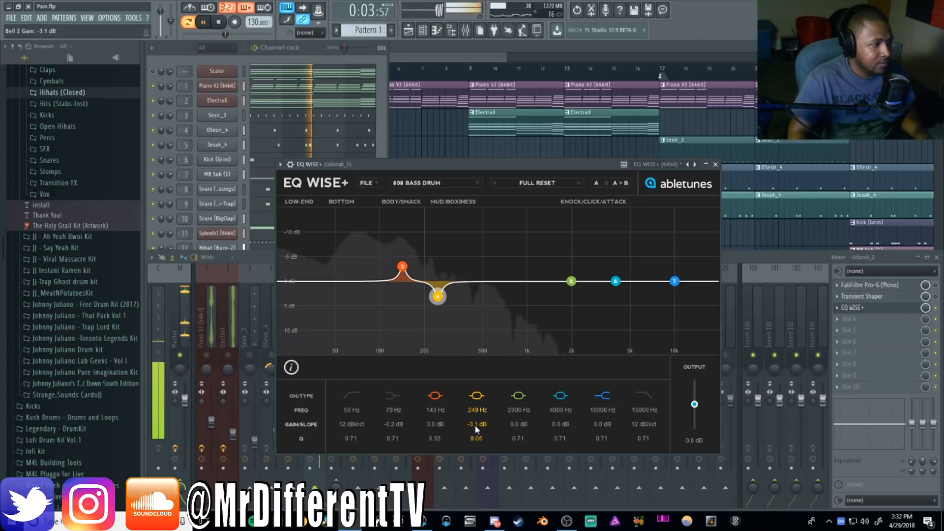
Boost band 5 to 10.0 dB at 2417 Hz in the knock/click range, narrow its bell, and play the pattern.
mouse_move(588, 321)
key(space)
drag(571, 281, 582, 248)
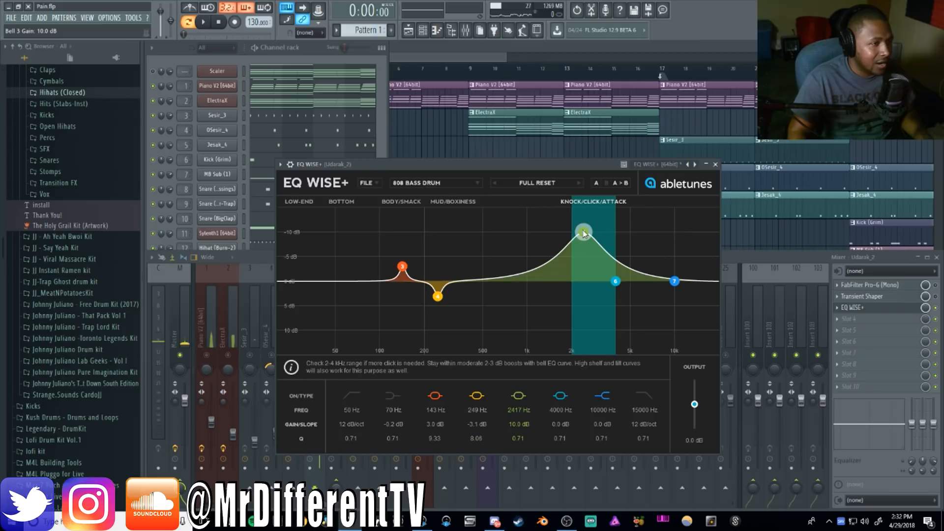
drag(519, 439, 519, 406)
key(space)
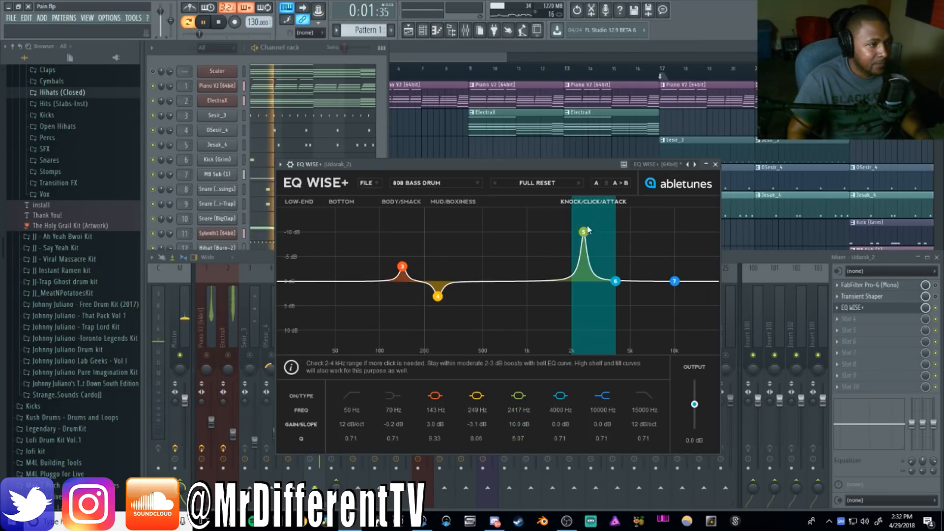
Sweep the boosted band 5 down to 33 Hz during playback, and set it to 2.0 dB gain with a Q of about 5.94.
drag(584, 232, 339, 215)
key(space)
key(space)
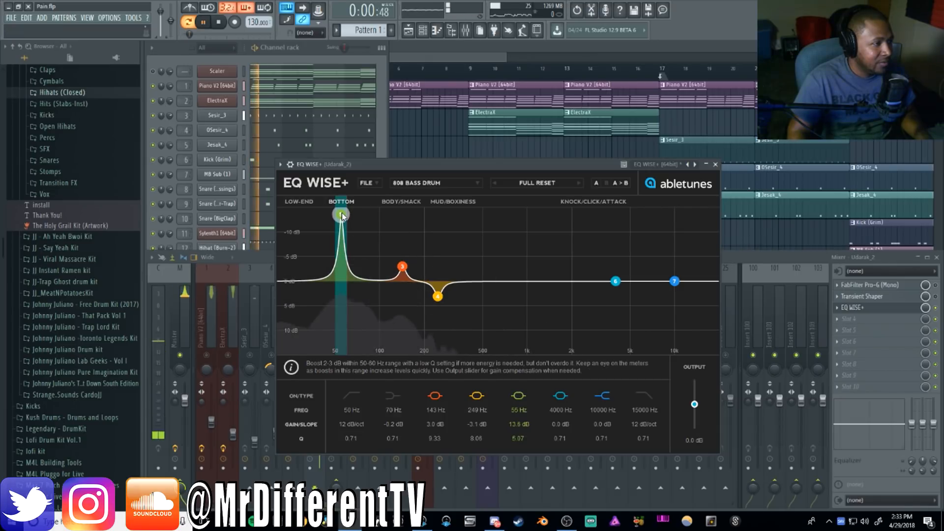
drag(342, 217, 301, 216)
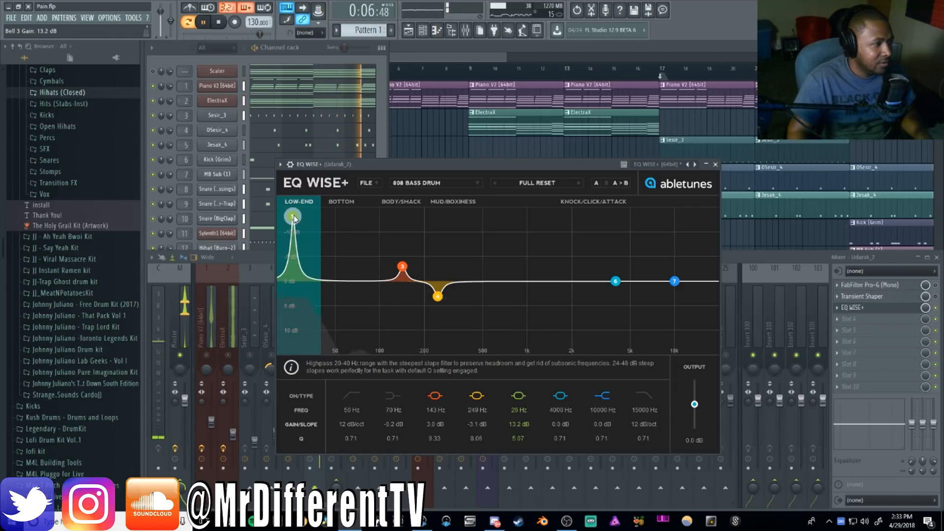
drag(301, 217, 309, 217)
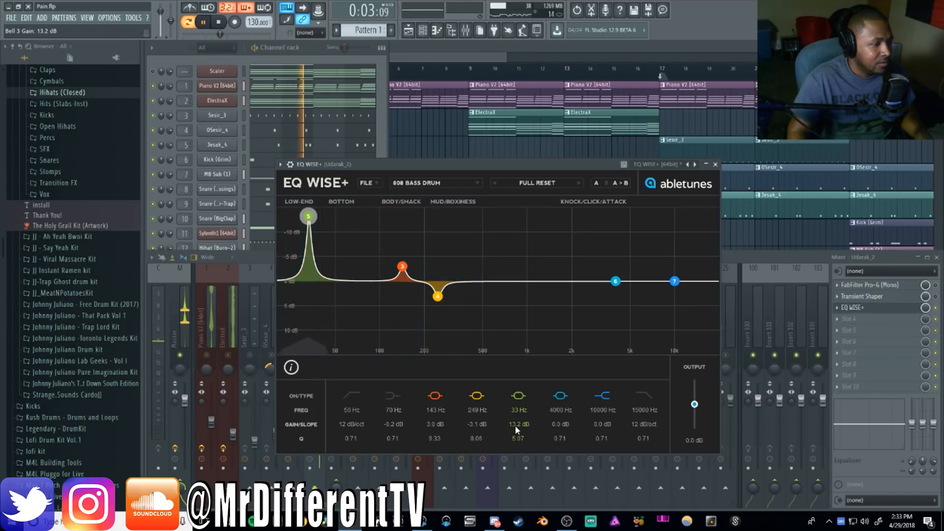
drag(515, 425, 521, 425)
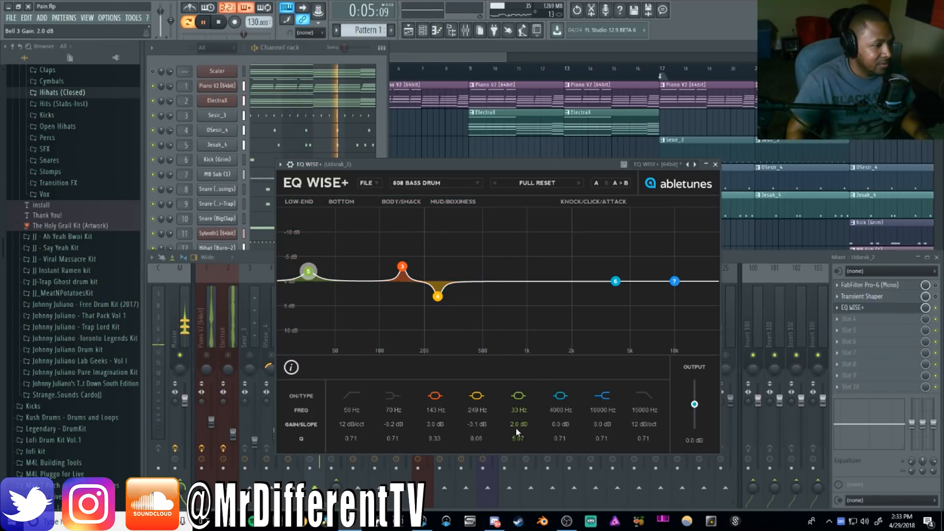
drag(518, 439, 519, 437)
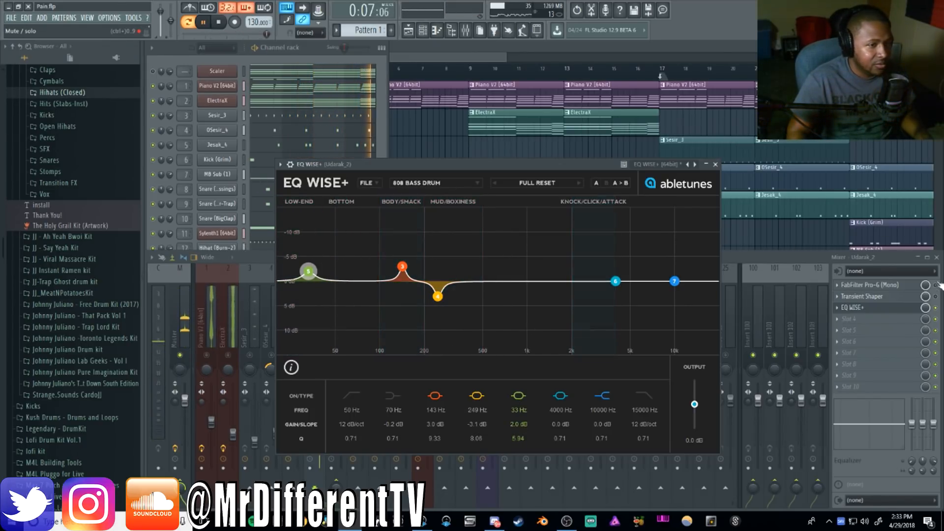
Toggle the kick's EQ Wise+ slot to compare the sound with and without it, and stop playback.
click(936, 308)
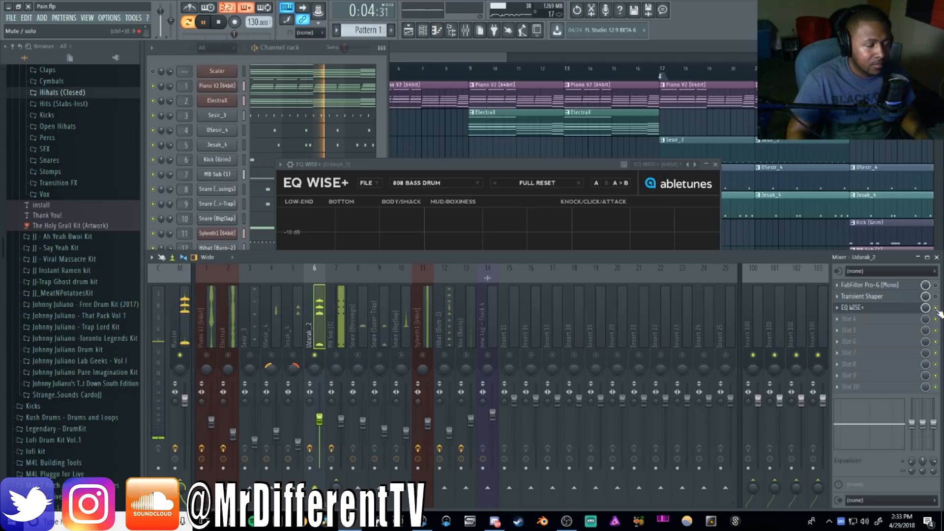
key(space)
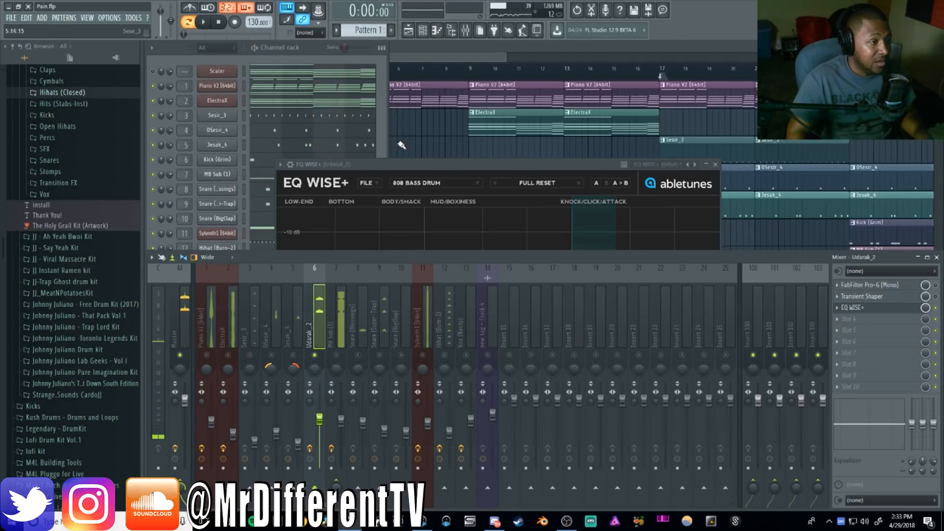